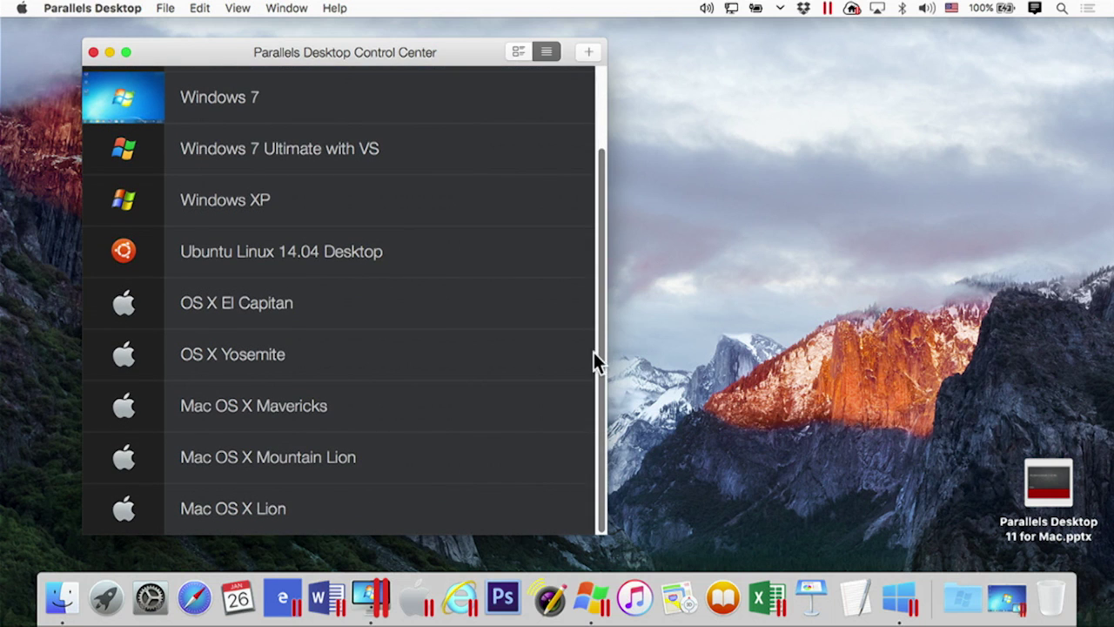
Step: Bring up the Windows 7 virtual machine and copy Parallels Desktop 11 for Mac.pptx from the Mac desktop onto its desktop
scroll(595, 353, up, 3)
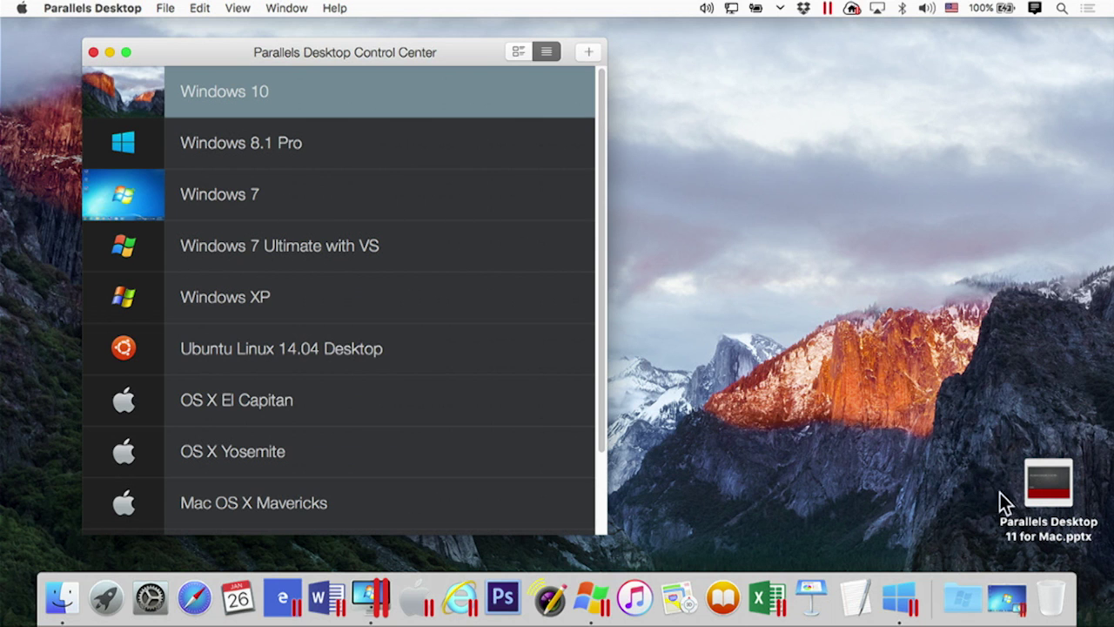
click(1007, 577)
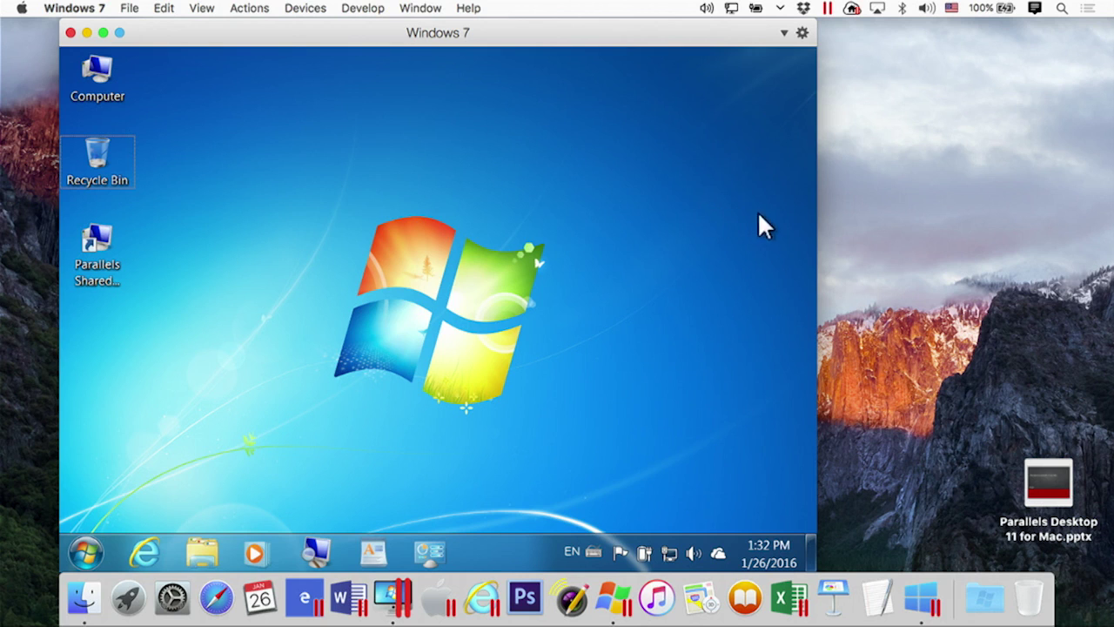
click(907, 225)
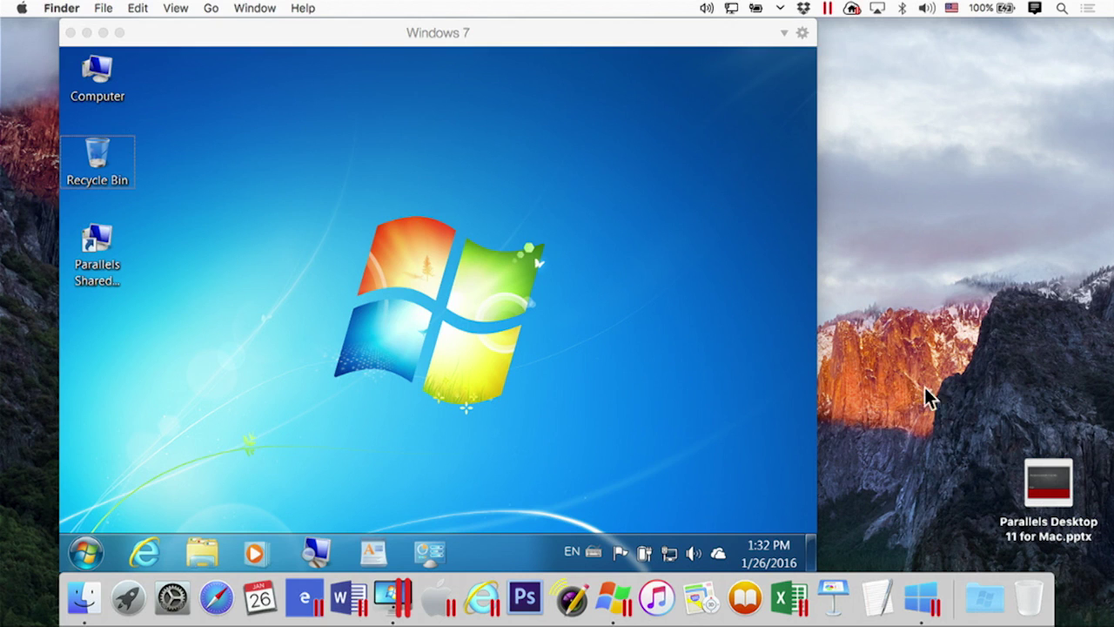
drag(1045, 486, 607, 253)
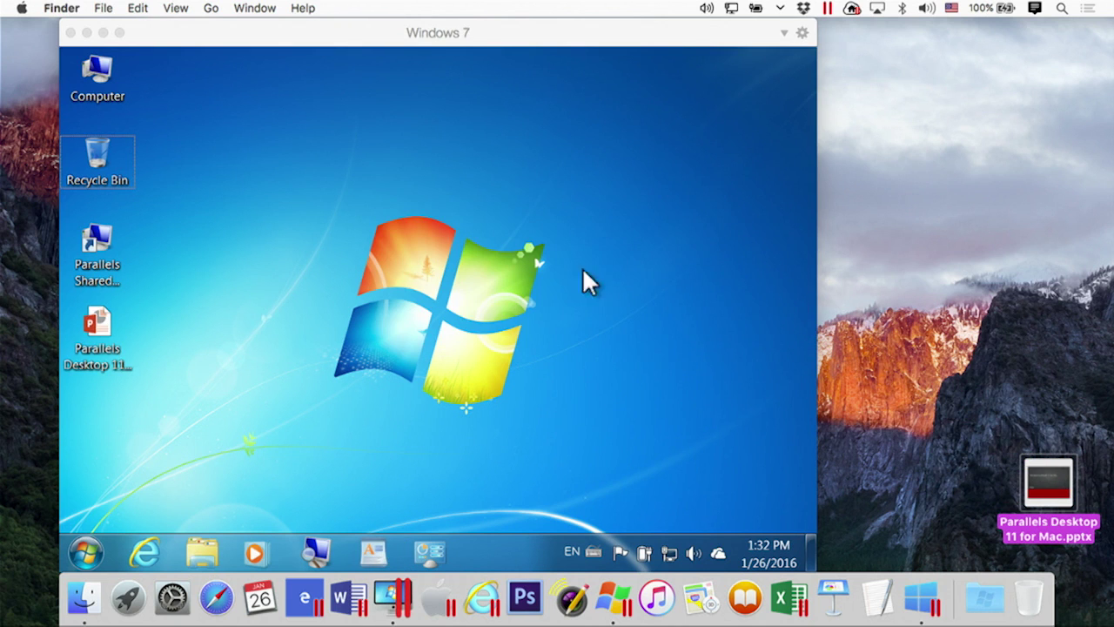
Step: Open the copied presentation in Windows 7 PowerPoint and flip between its first two slides
double_click(99, 319)
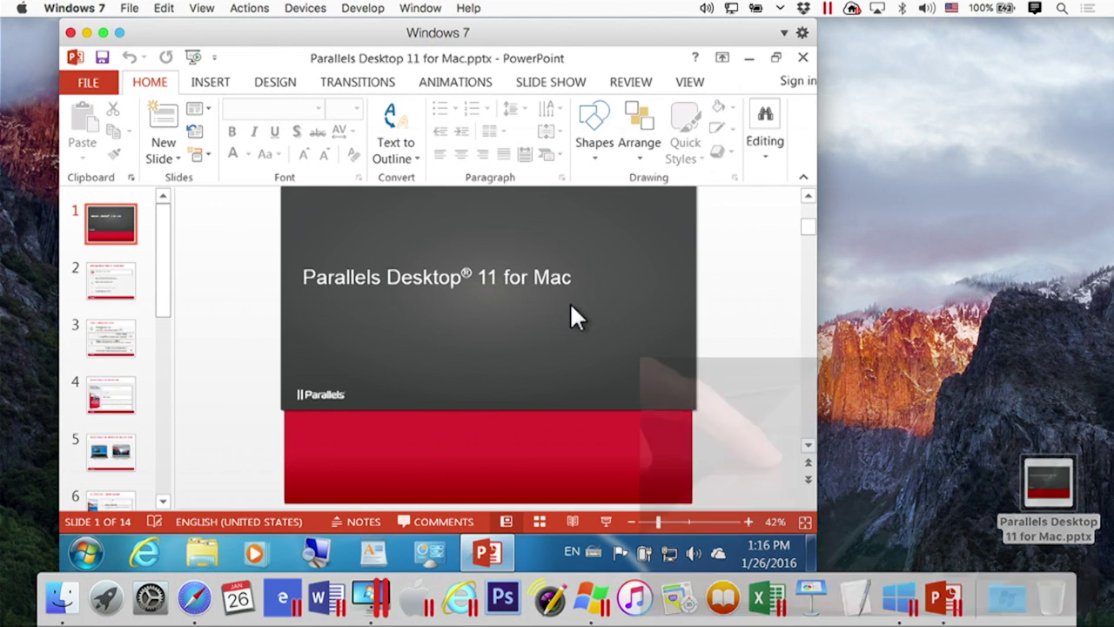
scroll(570, 302, down, 2)
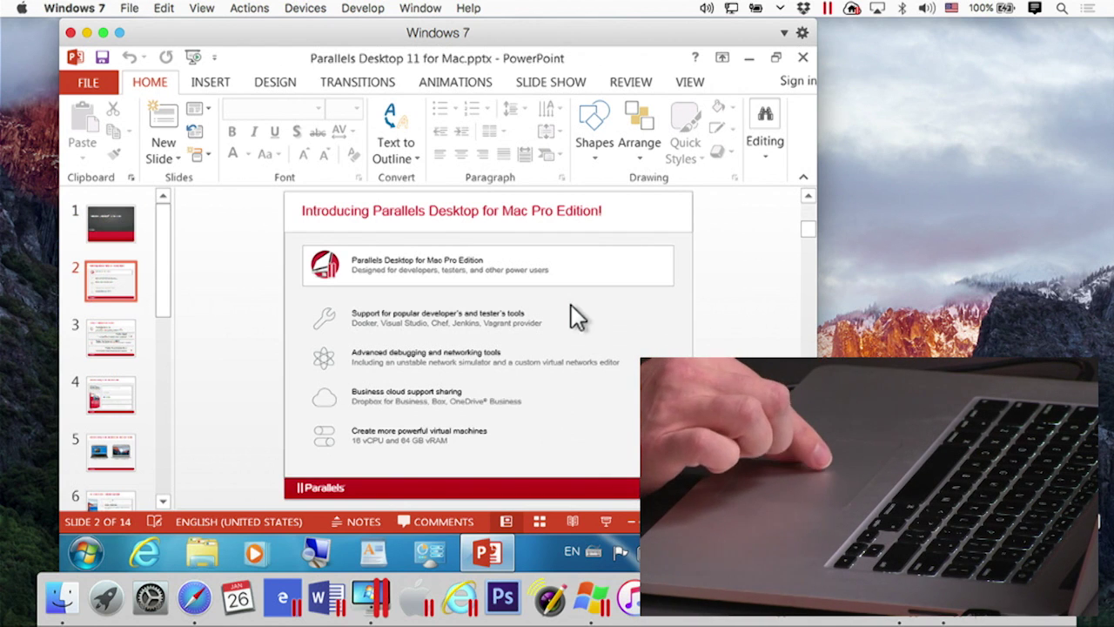
scroll(571, 305, up, 5)
scroll(572, 305, down, 5)
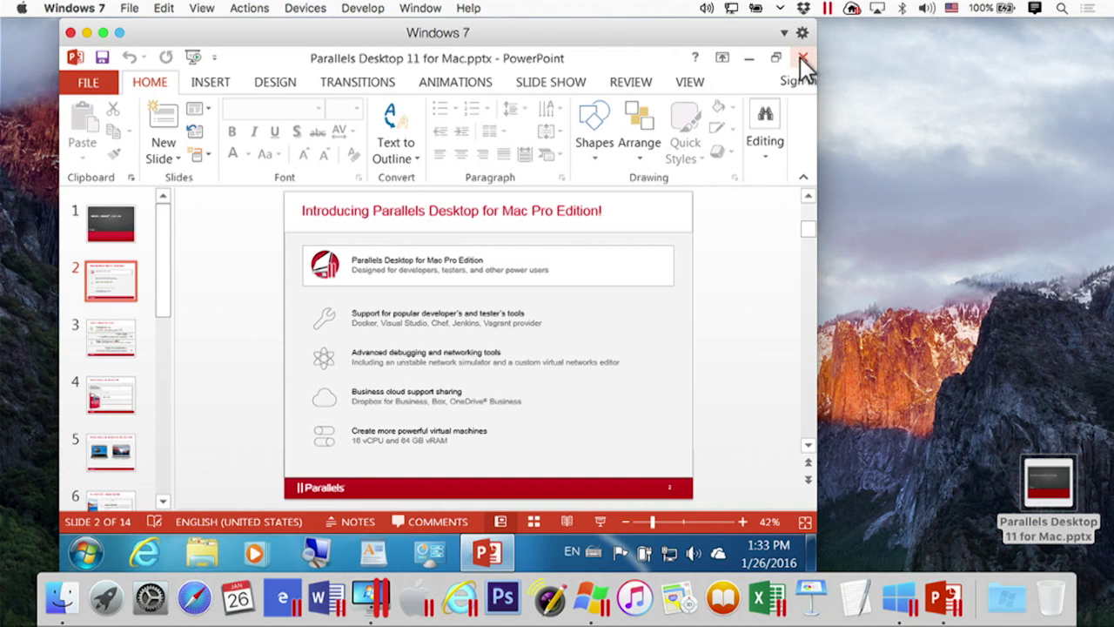
Step: Close PowerPoint and minimize both the Windows 7 window and the Parallels Desktop Control Center
click(804, 60)
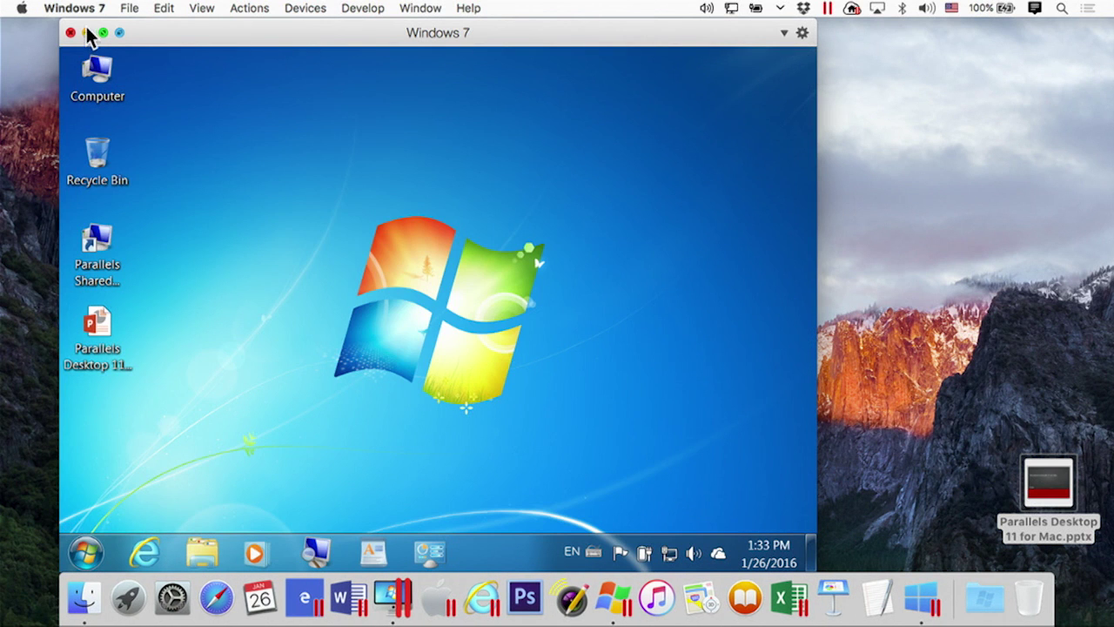
click(86, 33)
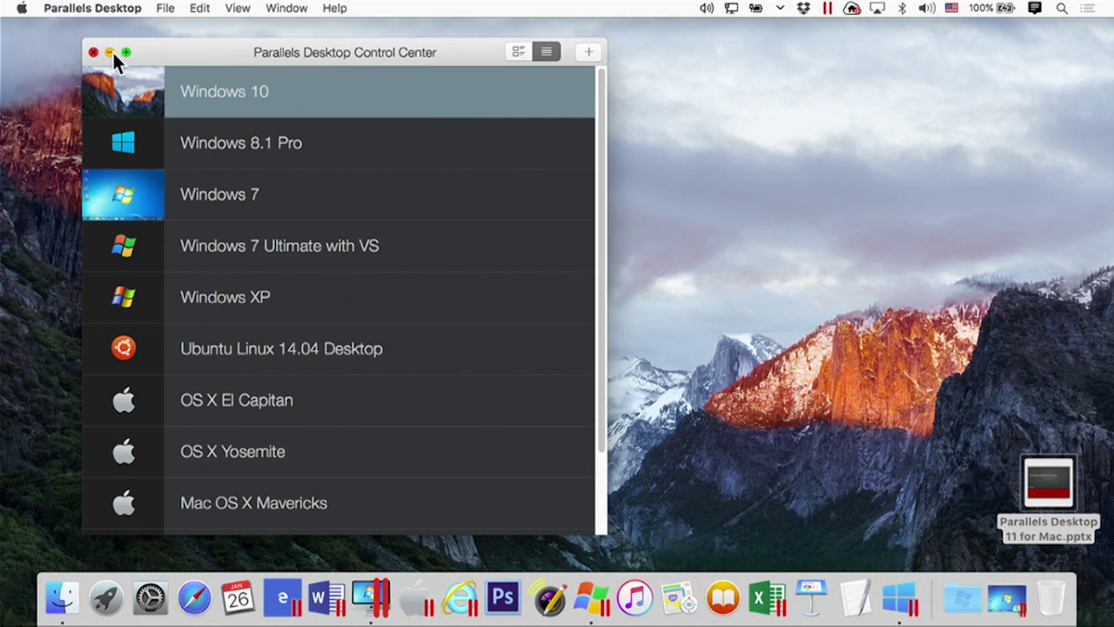
click(110, 52)
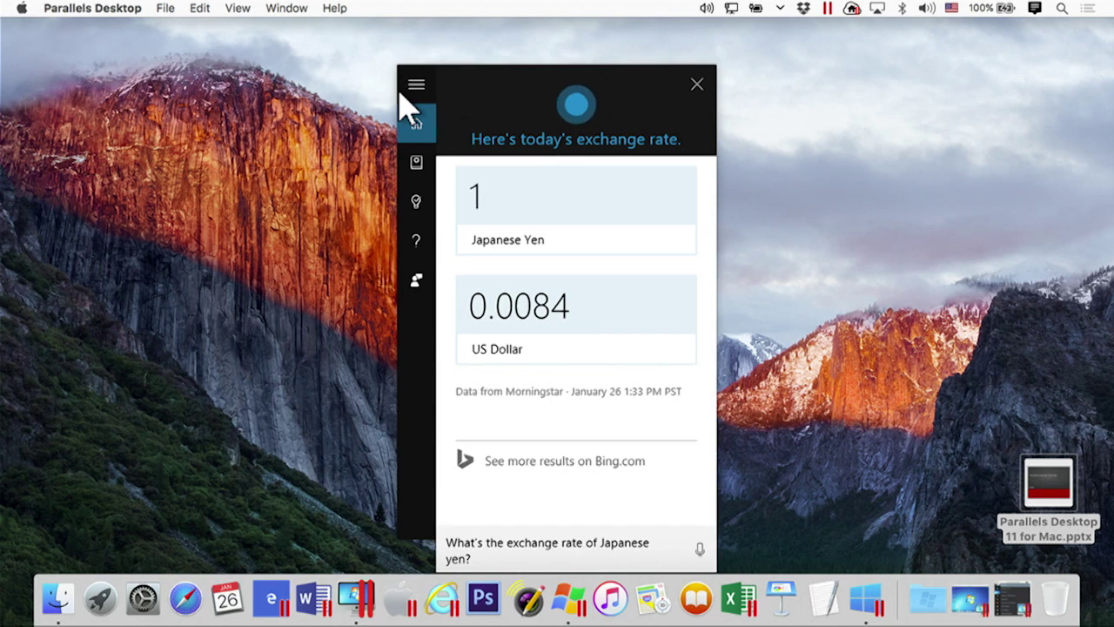
Step: Close Cortana's panel after each voice request: the Japanese yen exchange rate, the current location and launching Pages
click(700, 83)
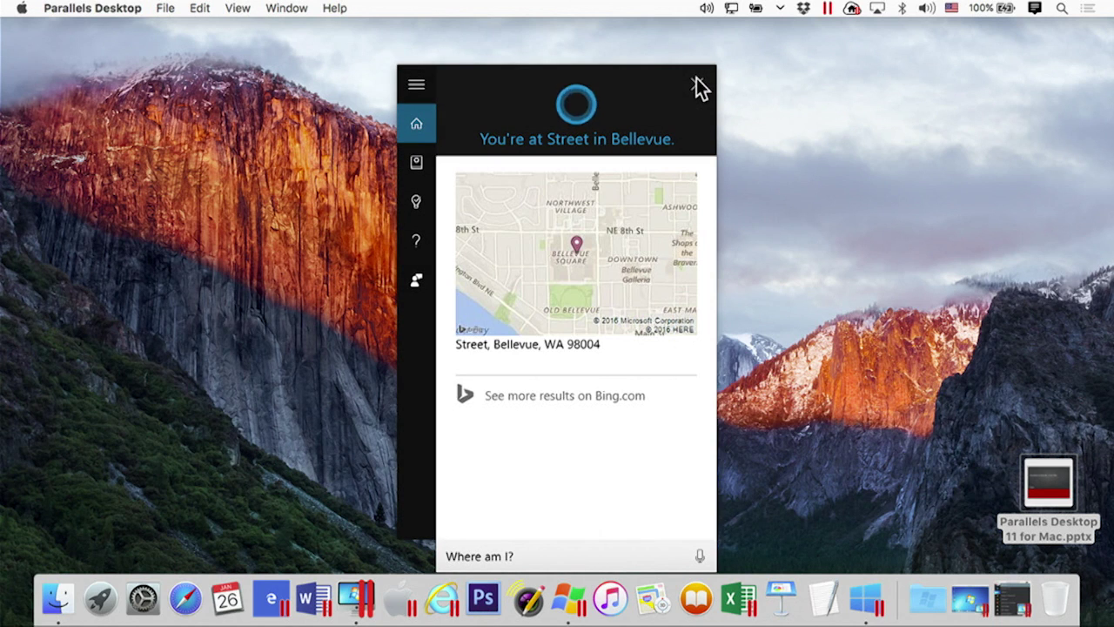
click(698, 85)
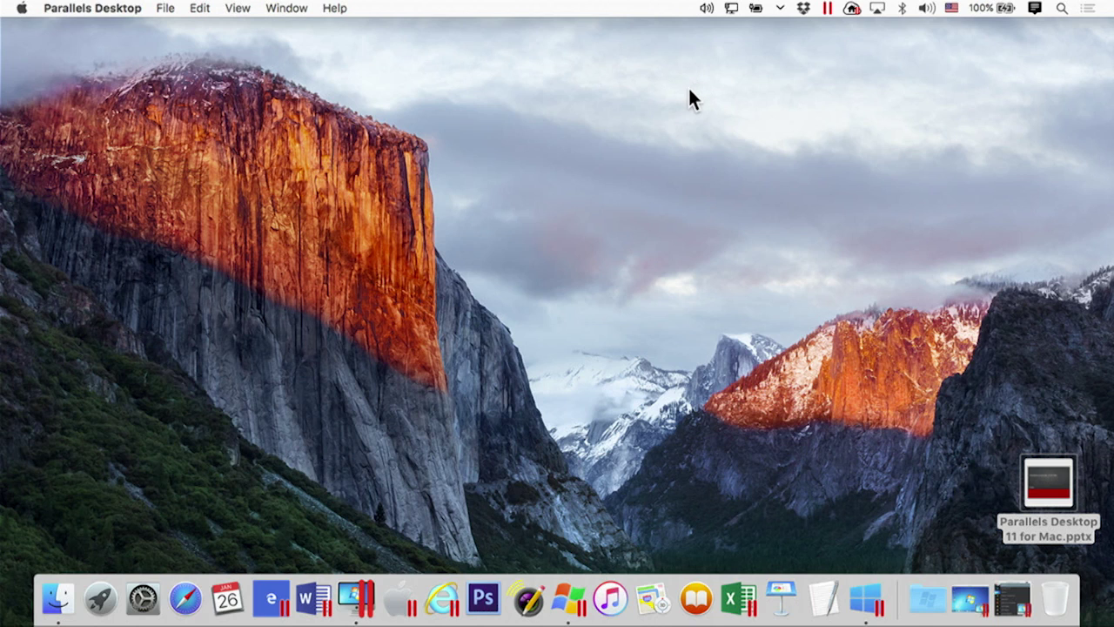
click(694, 92)
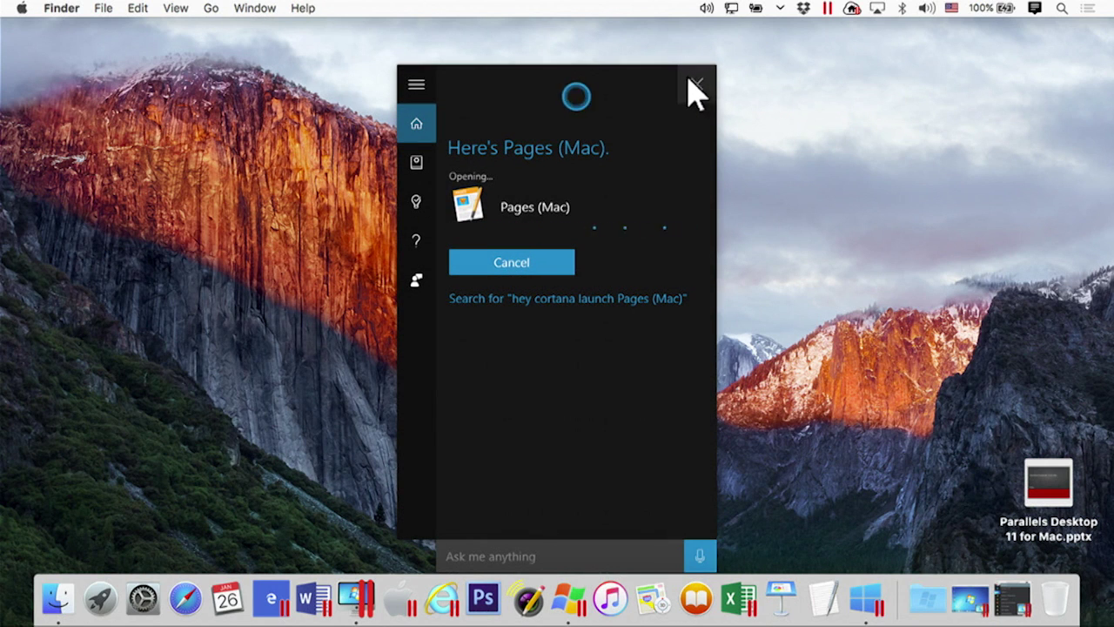
click(694, 87)
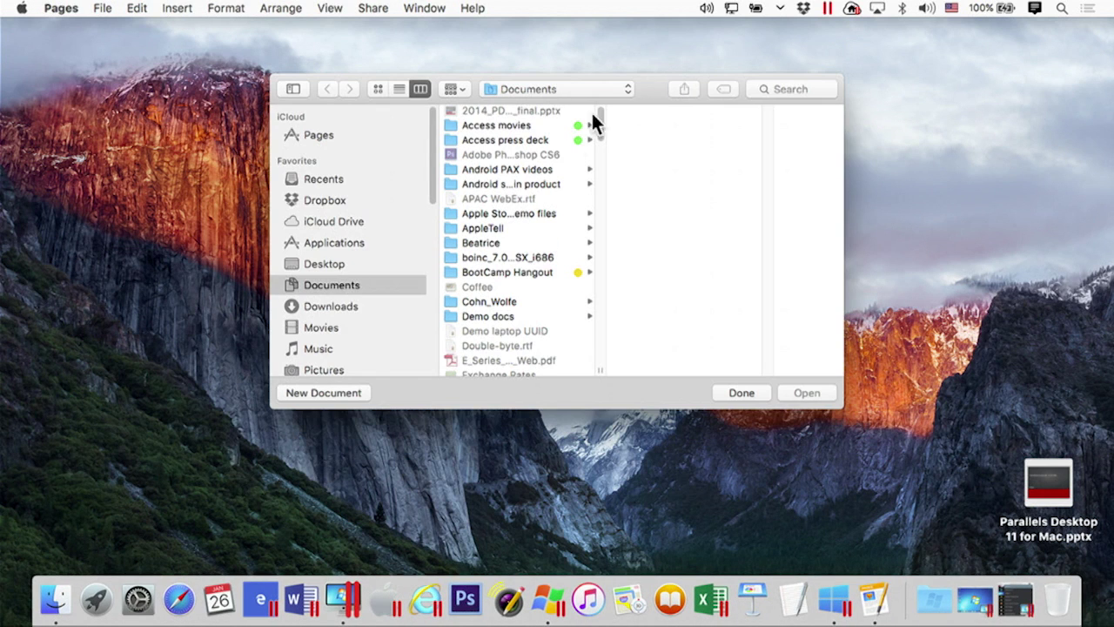
Step: Start a new Pages document and, after dismissing Cortana's answer about Mercury's melting point, quit Pages
click(332, 391)
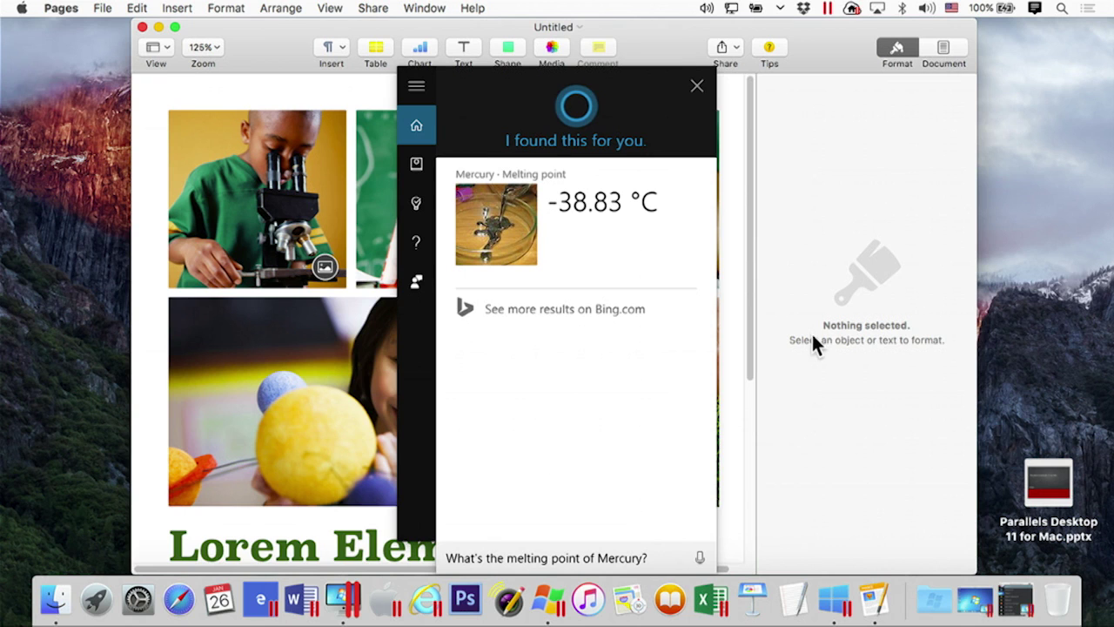
click(697, 86)
click(54, 8)
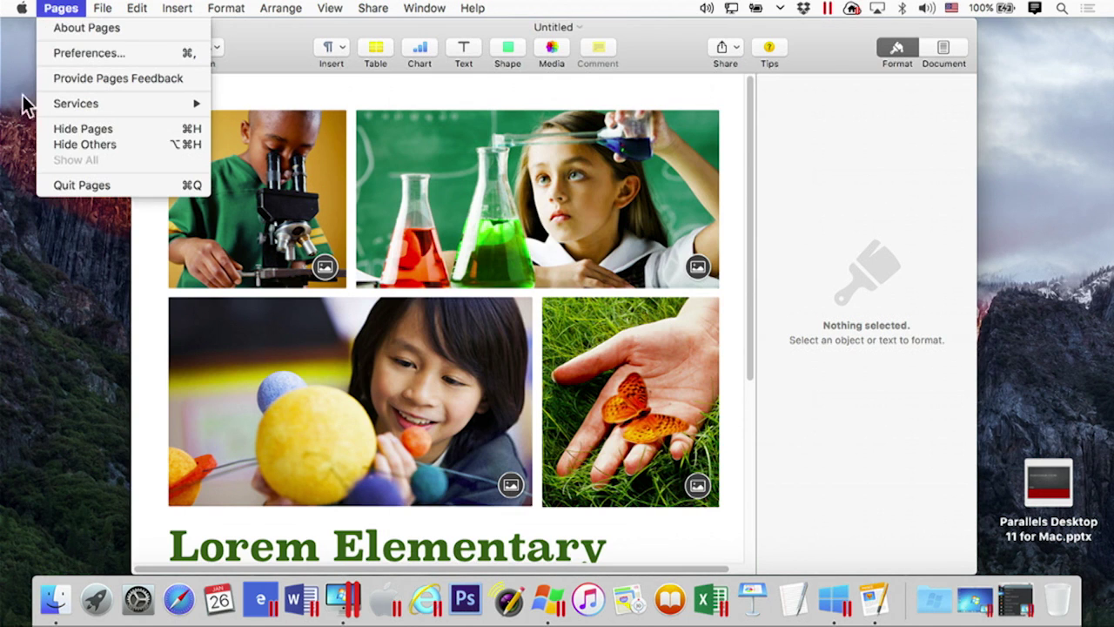
click(103, 187)
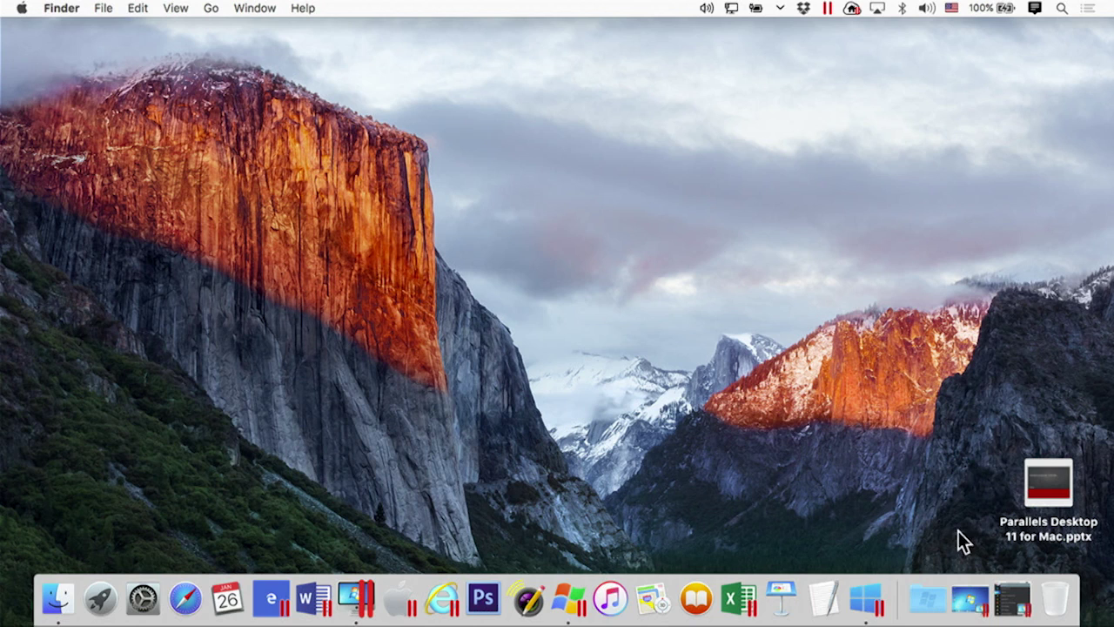
Step: Restore the Parallels Desktop Control Center and start the Ubuntu Linux 14.04 Desktop virtual machine
click(999, 595)
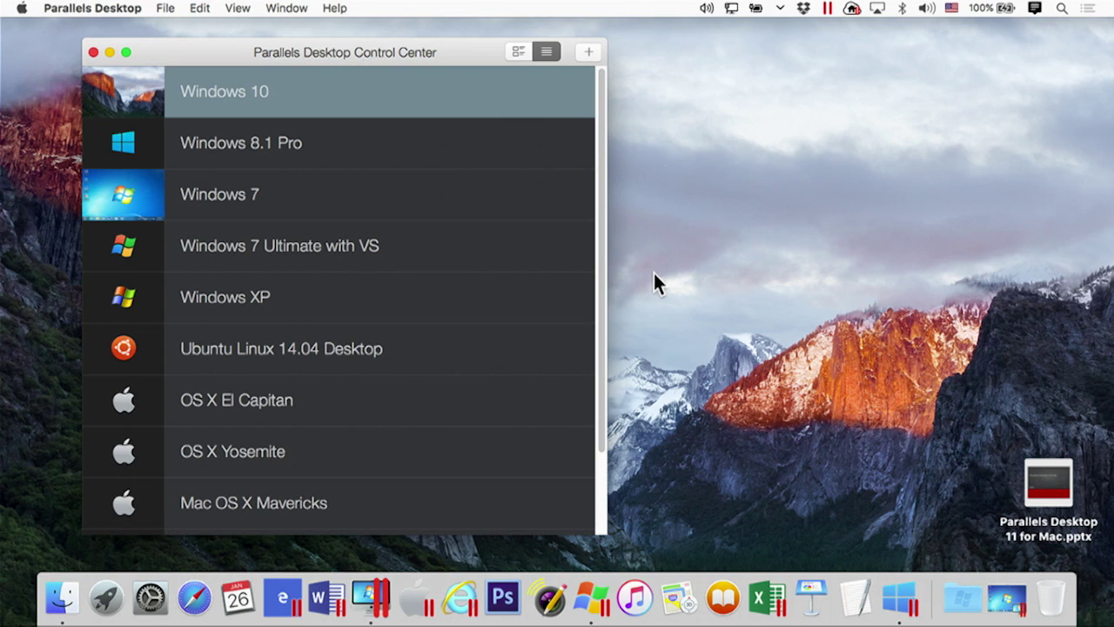
click(124, 350)
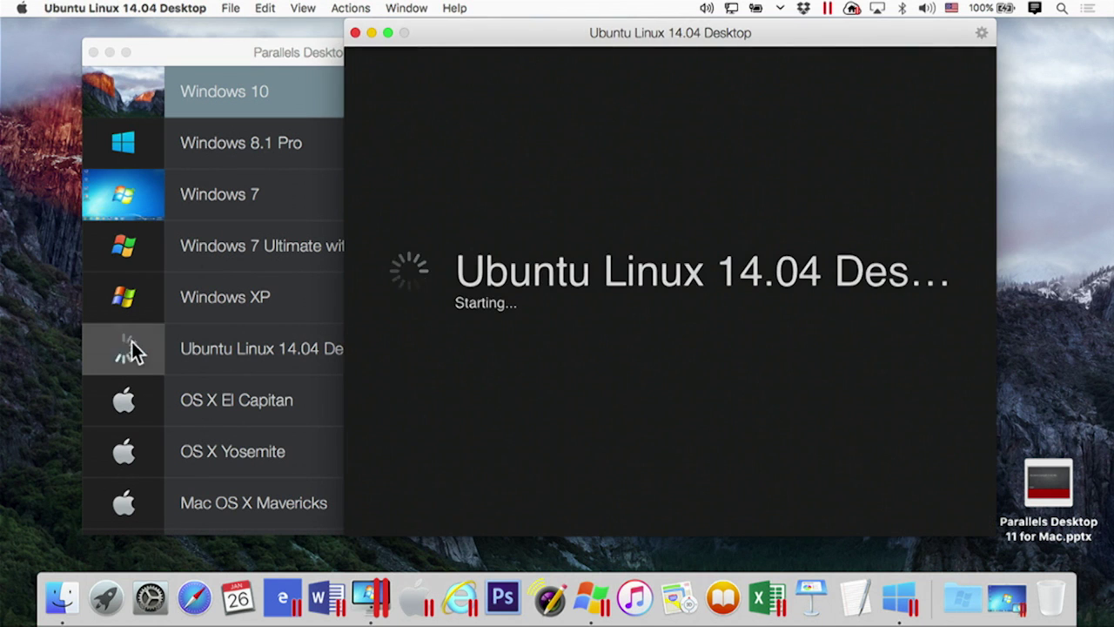
Step: Arrange the Control Center and the Ubuntu window side by side, with both of them open
click(294, 50)
drag(293, 50, 240, 46)
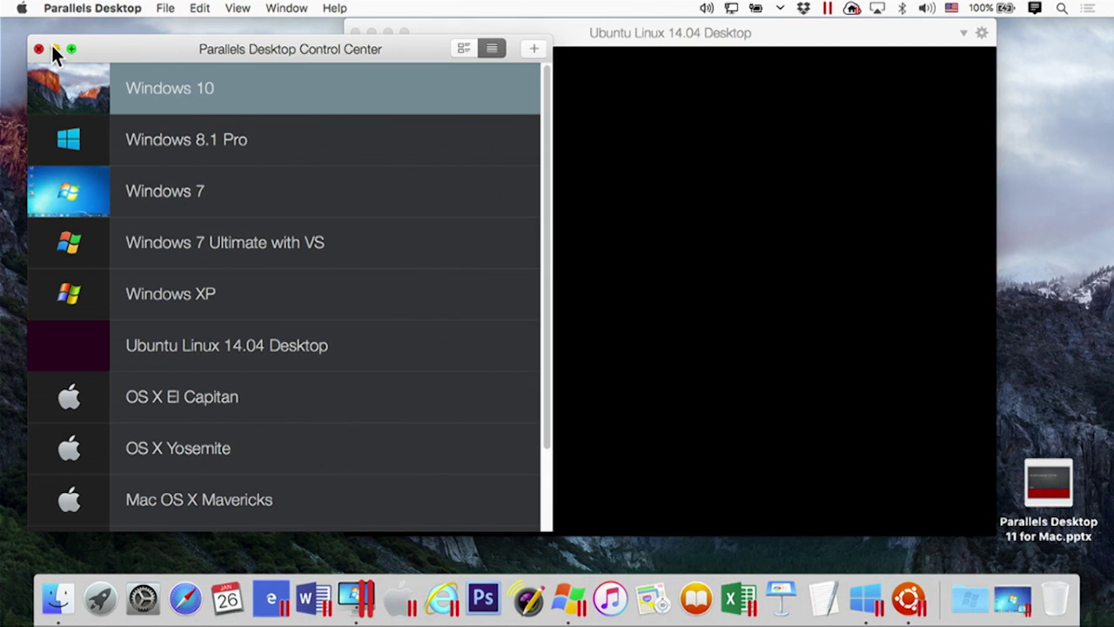
click(54, 48)
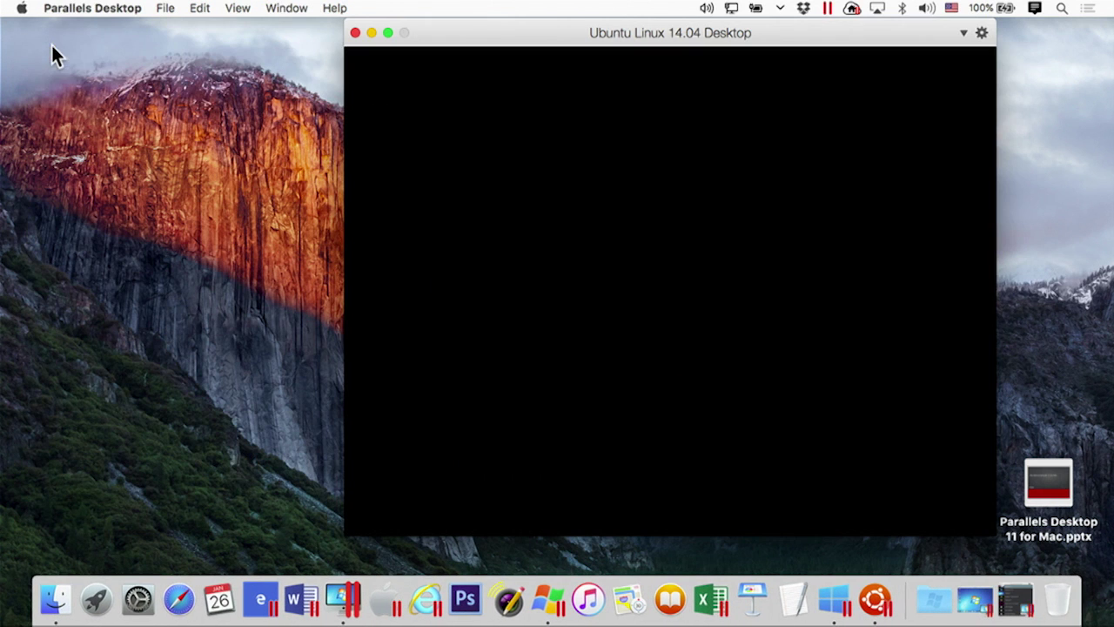
drag(514, 34, 585, 39)
click(1018, 601)
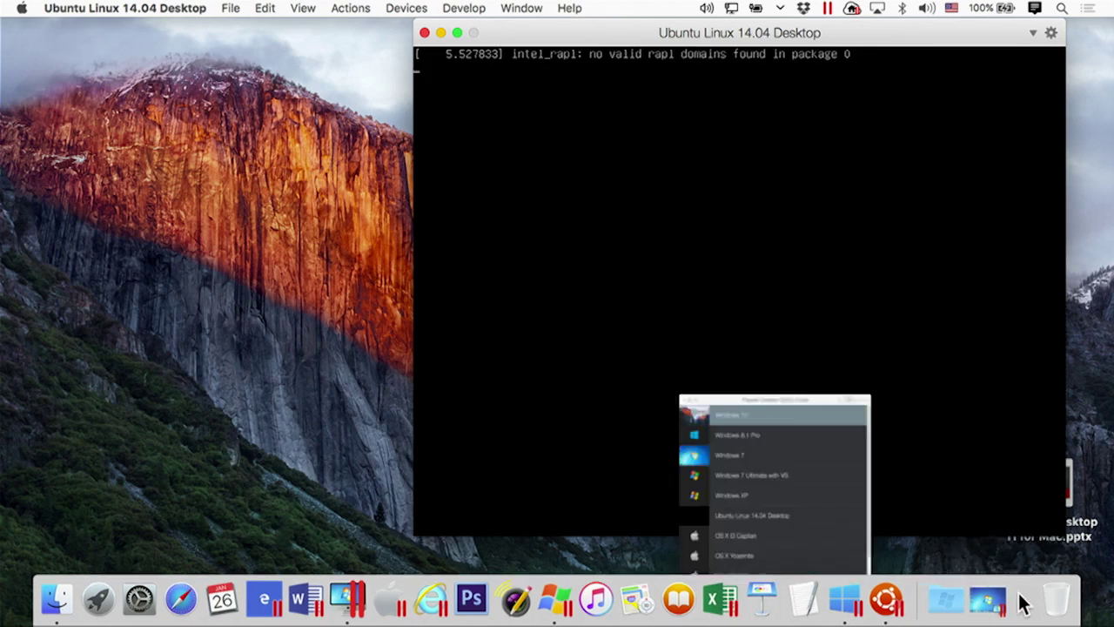
Step: Log in to the Ubuntu virtual machine by entering the account password
click(671, 36)
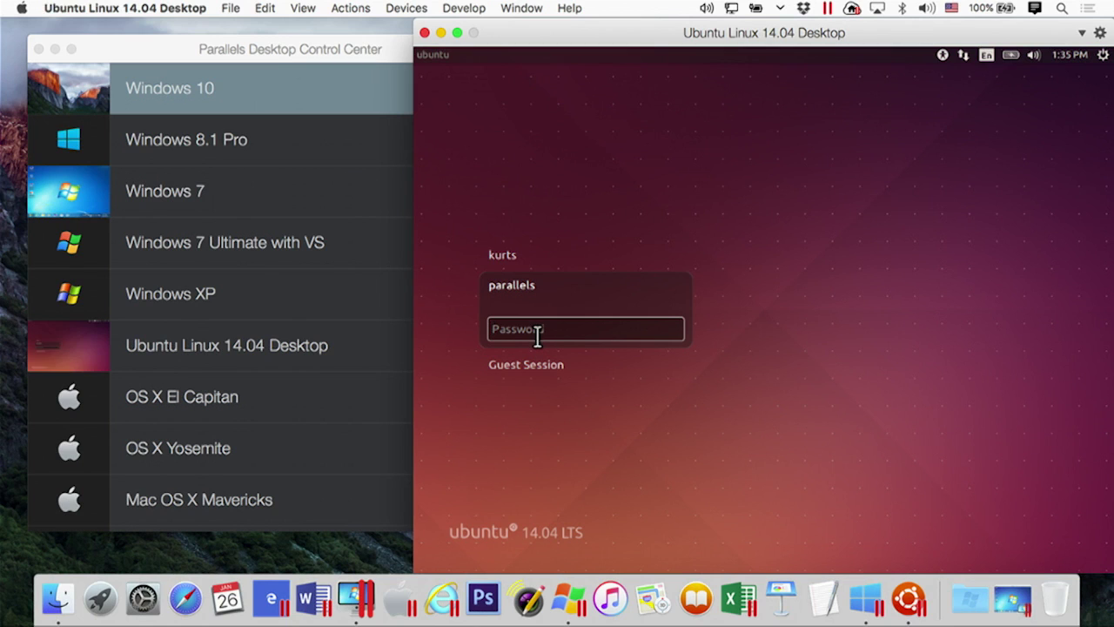
click(538, 336)
text(••)
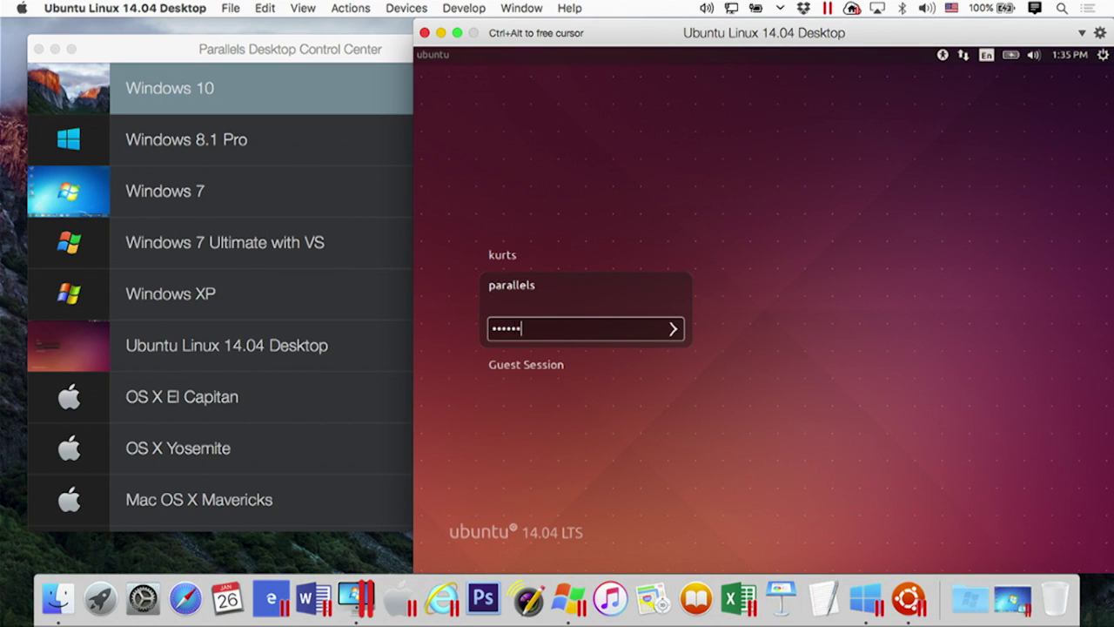
key(Return)
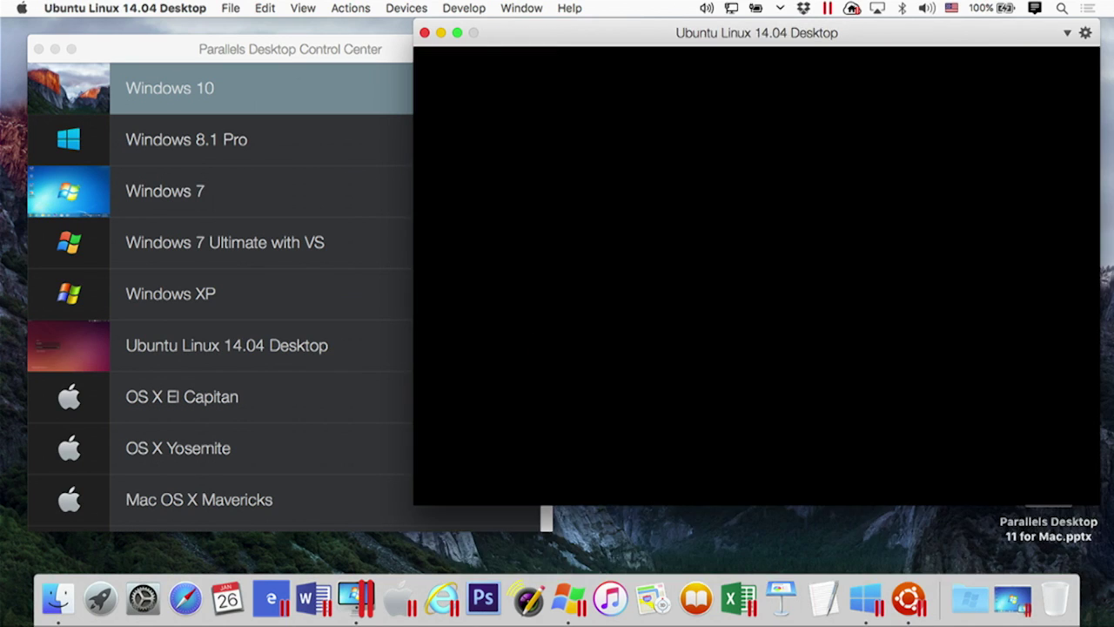
Step: Return to the Control Center and switch its virtual machine list to the detailed view
key(ctrl+alt)
click(346, 43)
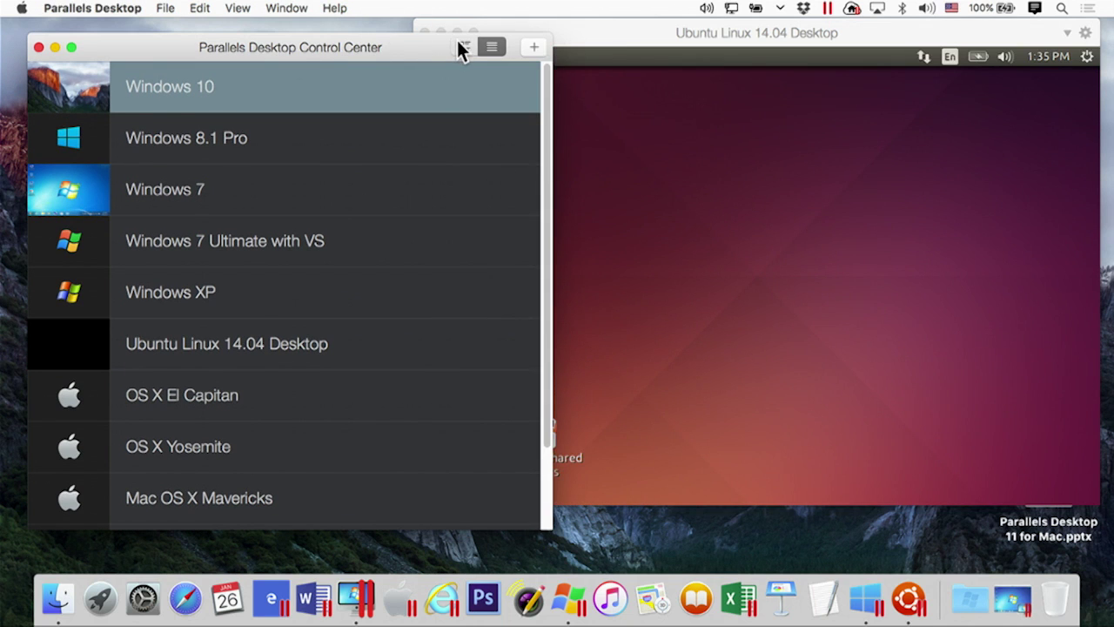
click(459, 41)
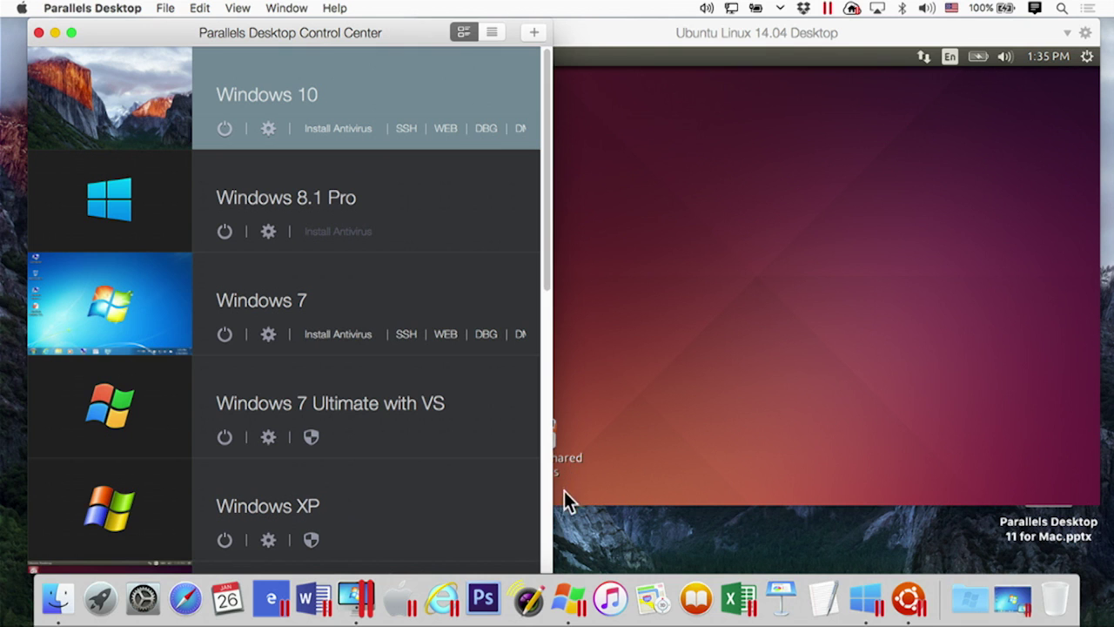
Step: View the Ubuntu virtual machine's web server page through its WEB shortcut and close the browser window
drag(544, 218, 531, 394)
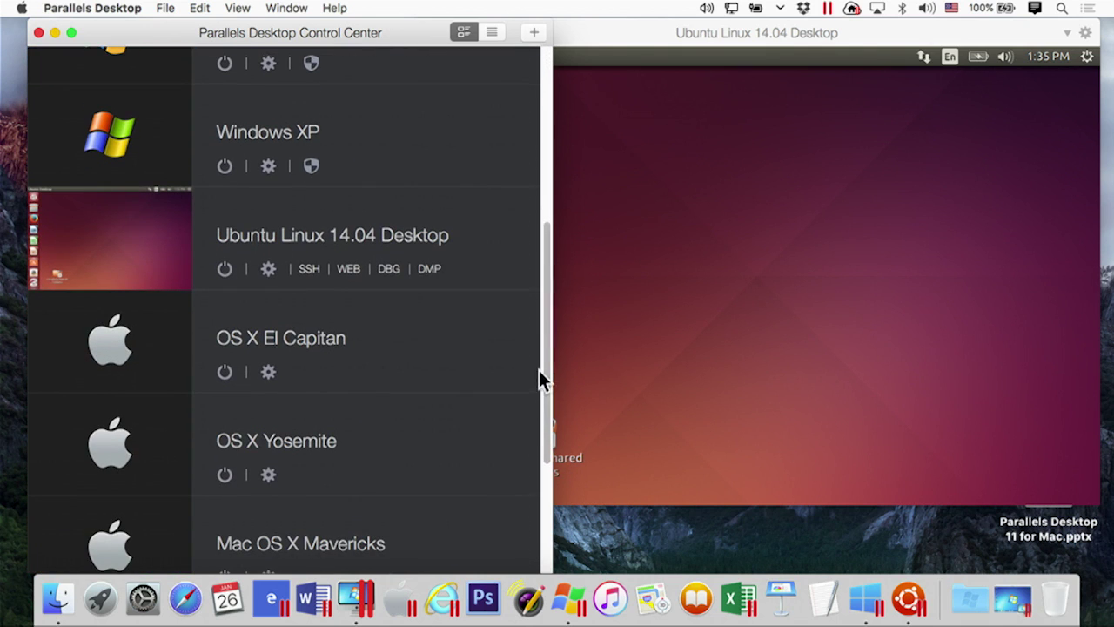
click(349, 270)
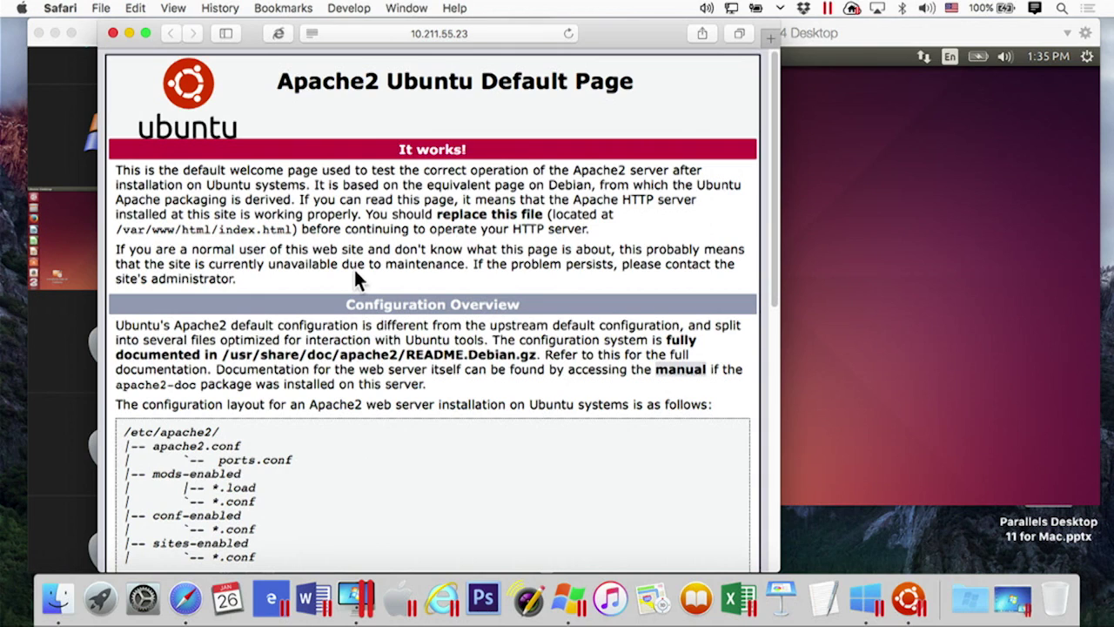
click(112, 32)
click(350, 8)
click(350, 8)
click(349, 8)
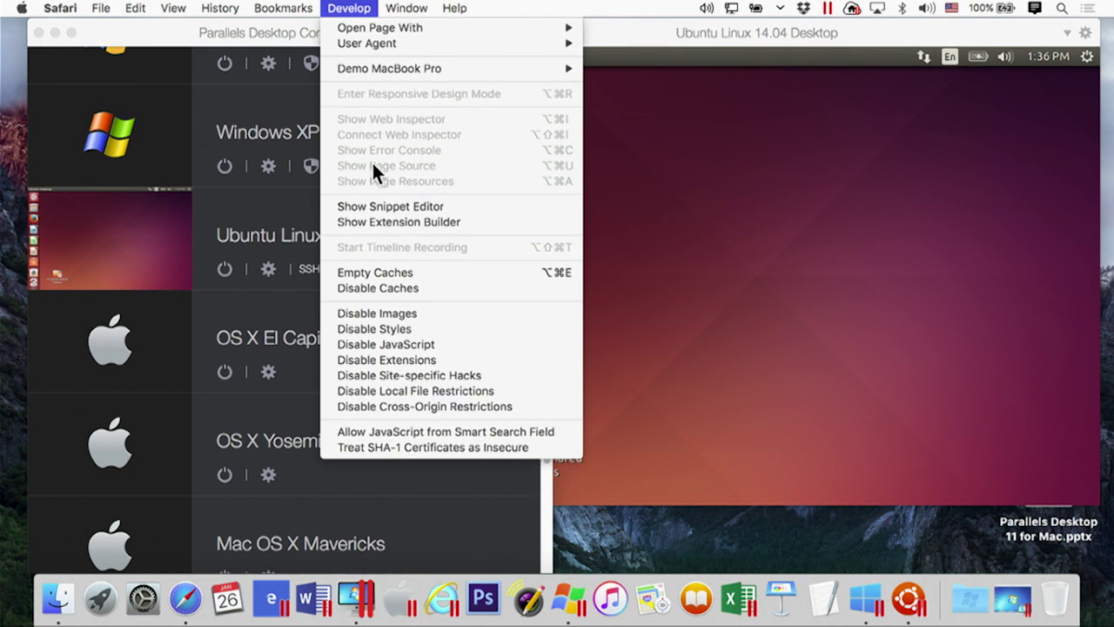
click(402, 269)
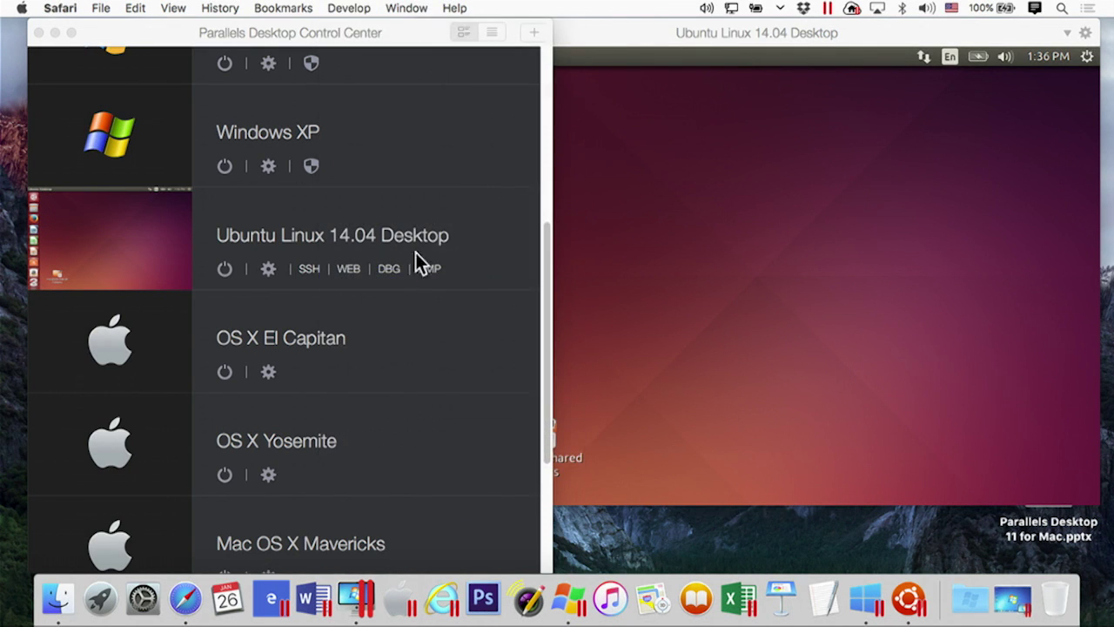
Step: Open the Network 1 configuration of the running Ubuntu Linux 14.04 Desktop virtual machine
click(681, 218)
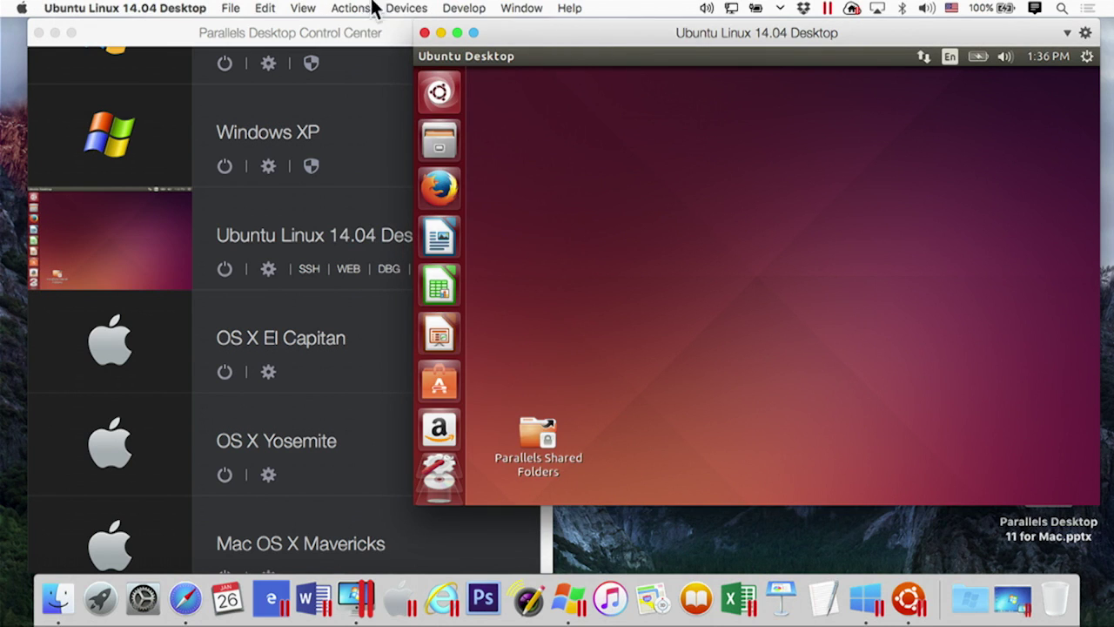
click(406, 8)
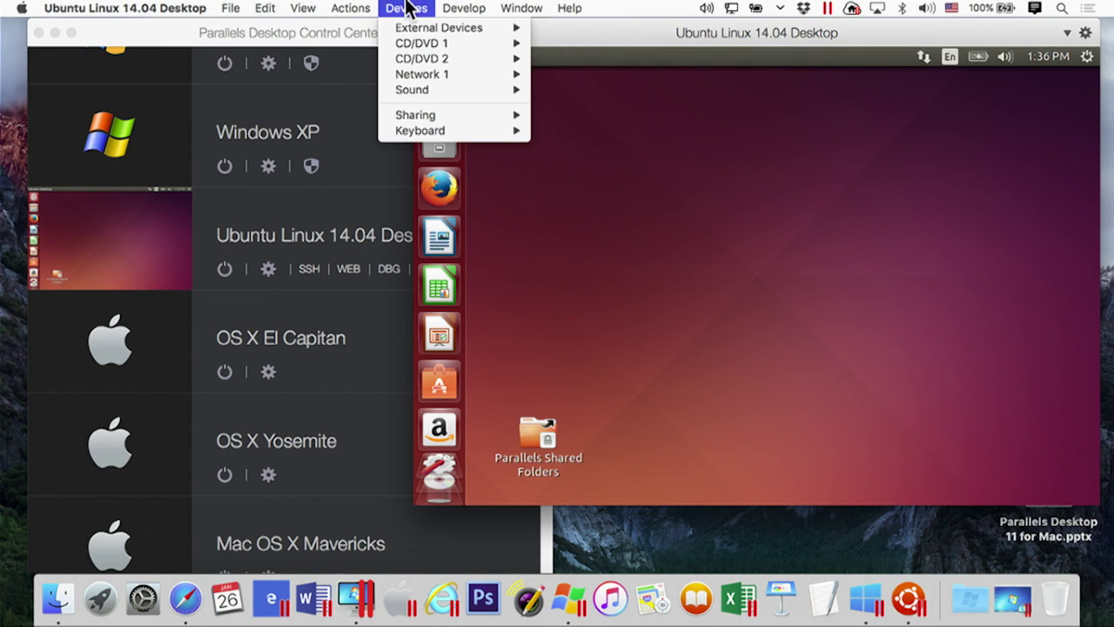
mouse_move(419, 72)
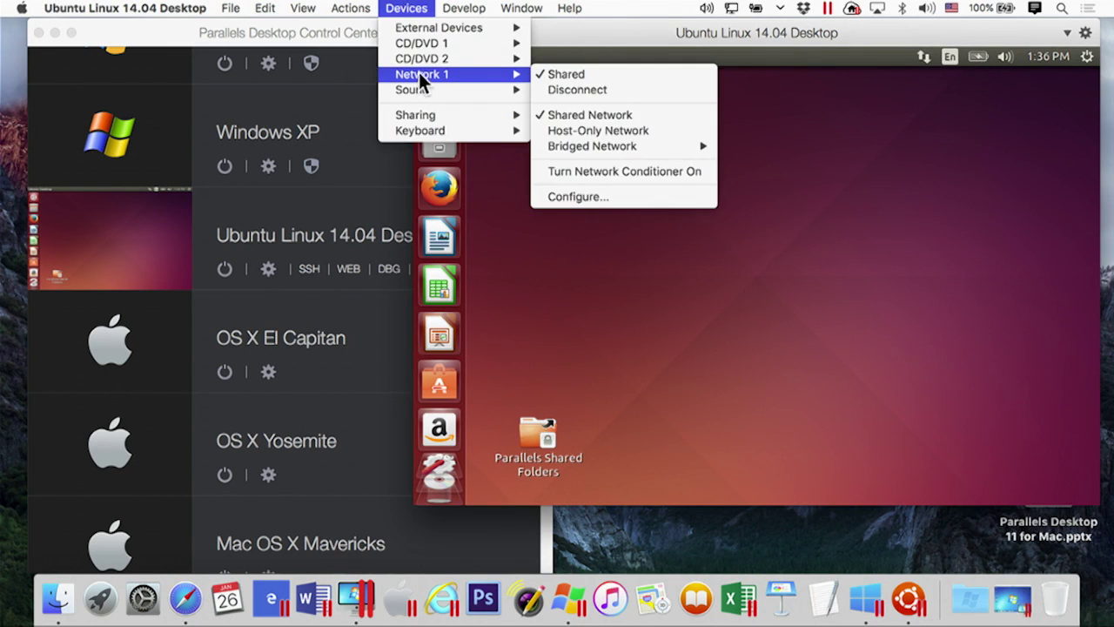
click(619, 195)
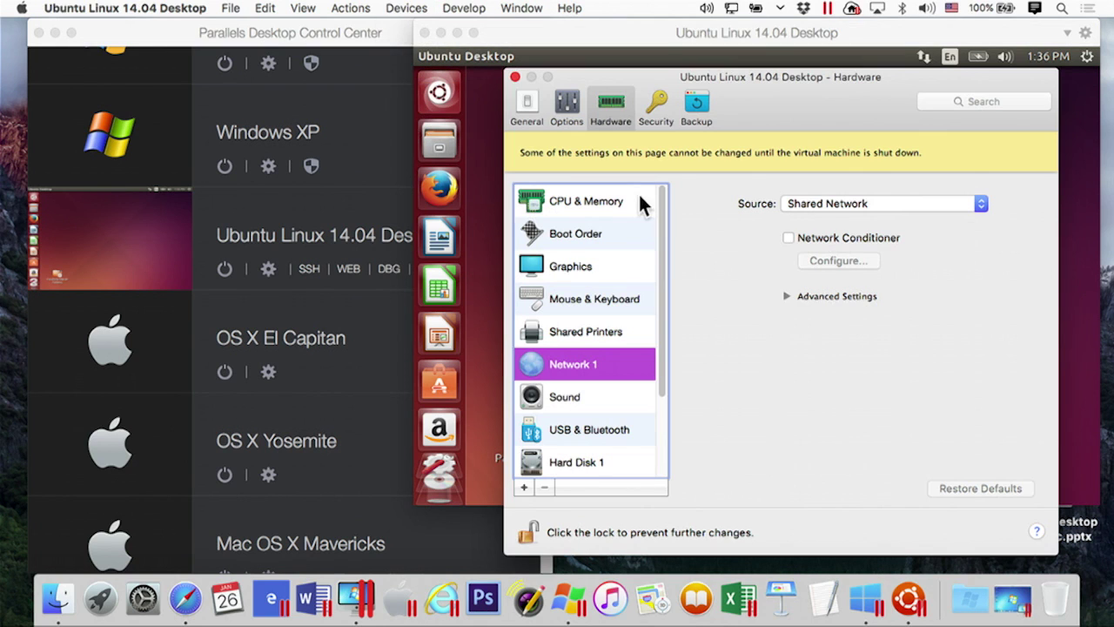
Step: Enable the Network Conditioner for Network 1, accept its current bandwidth and packet loss settings, and close the virtual machine's configuration
click(785, 236)
click(845, 306)
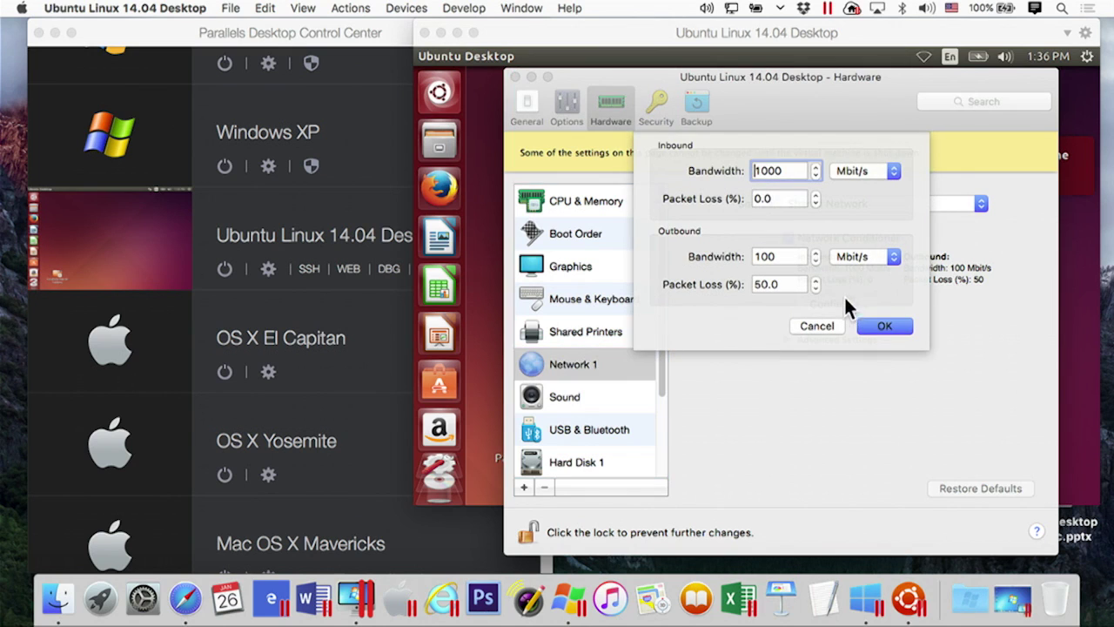
click(756, 171)
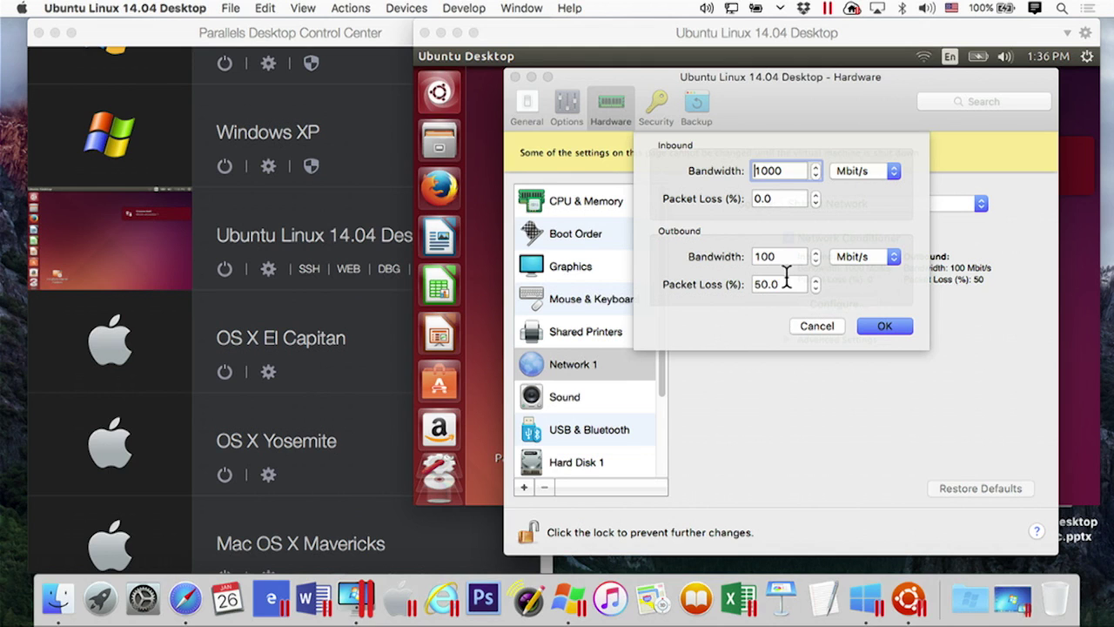
click(885, 327)
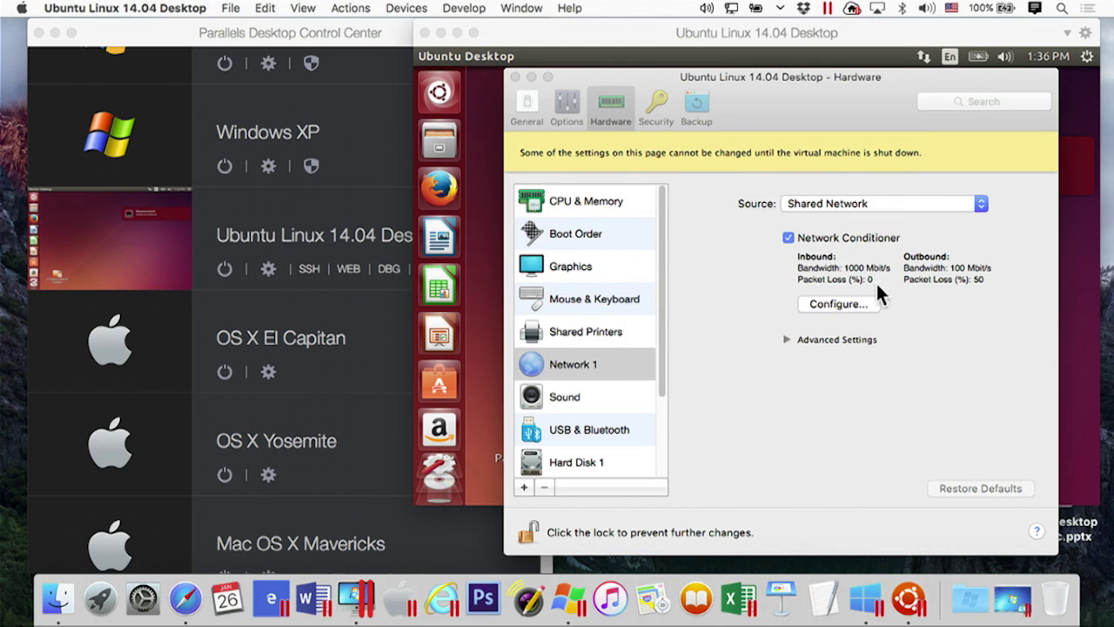
click(514, 77)
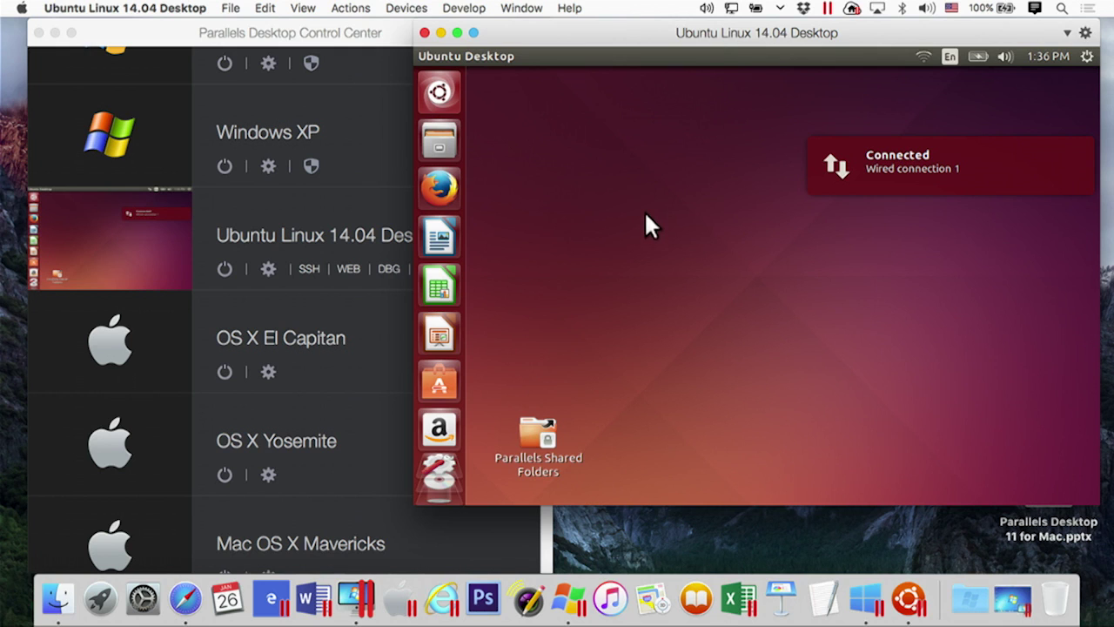
Step: Load and close the Ubuntu virtual machine's web server page through its WEB shortcut, and empty the browser caches
click(352, 29)
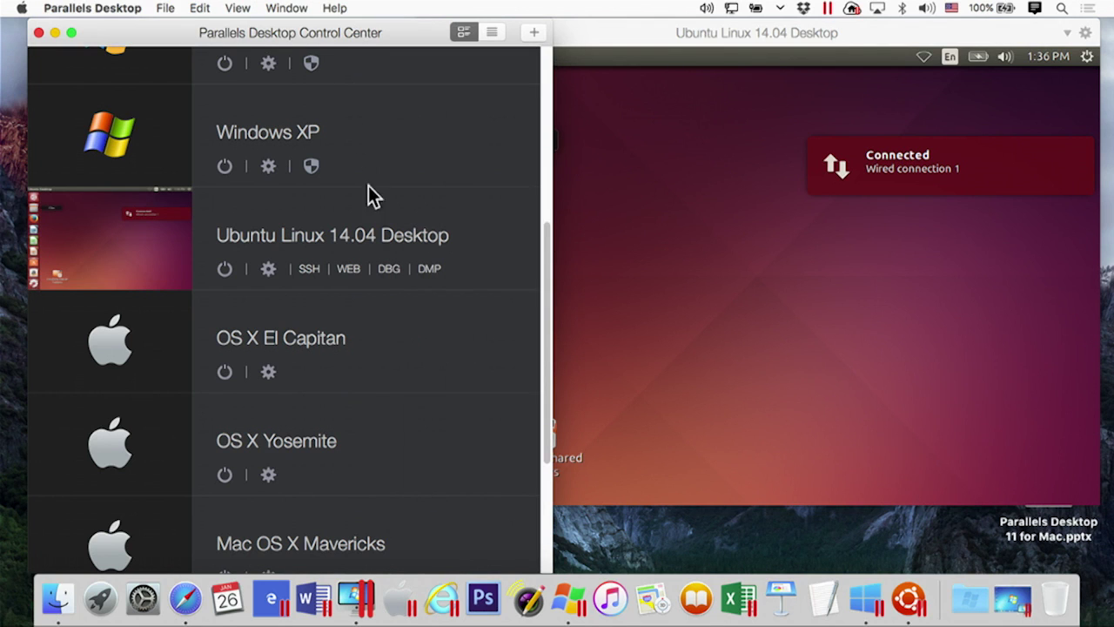
click(350, 273)
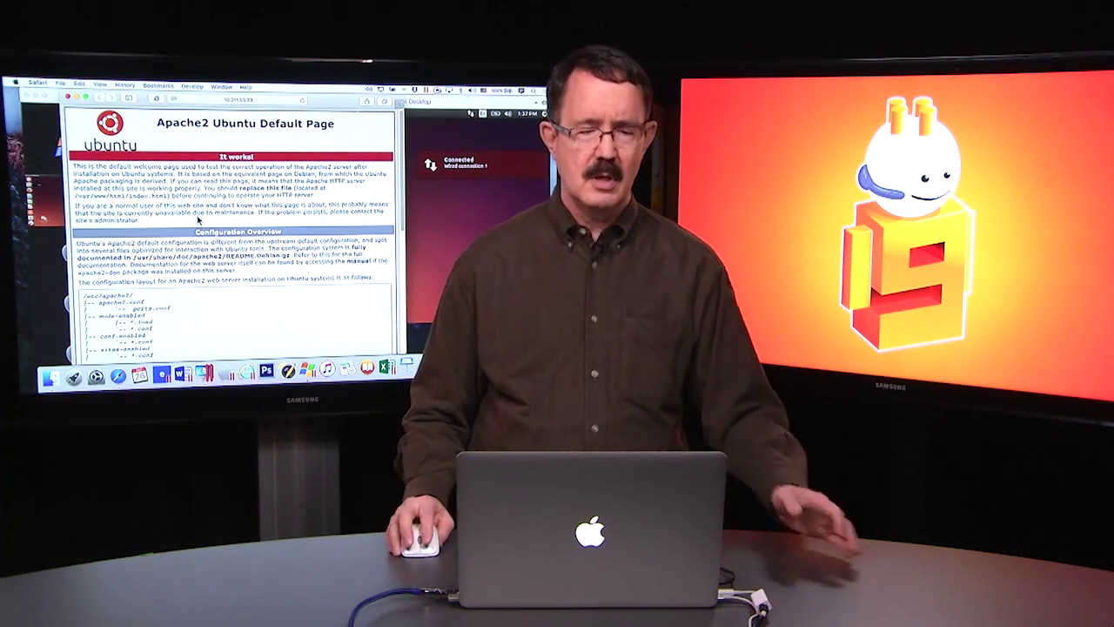
click(68, 96)
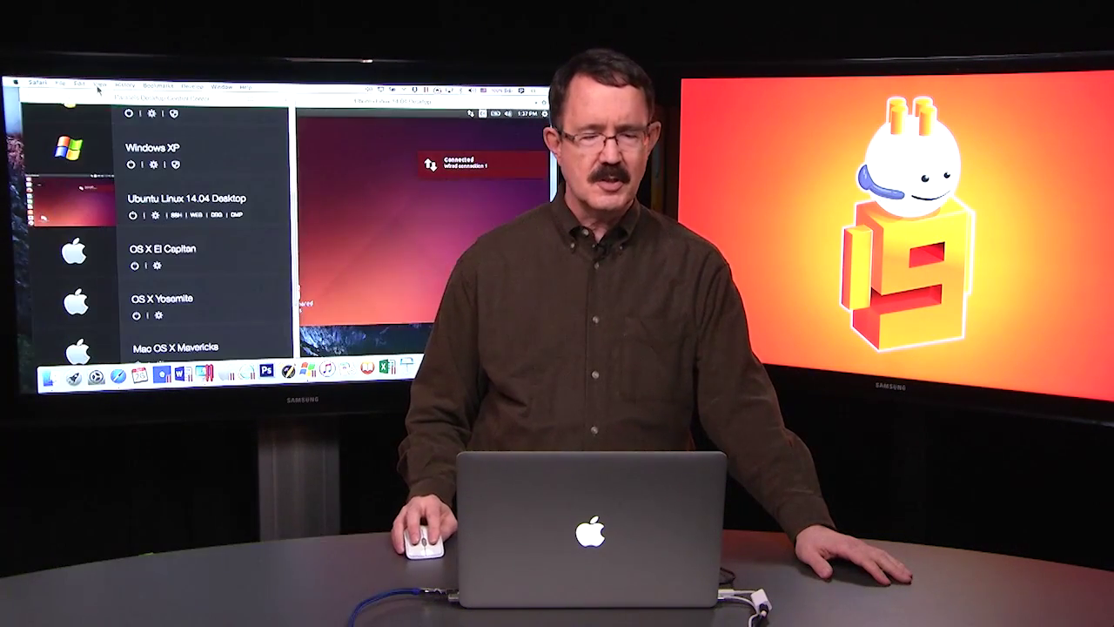
click(188, 86)
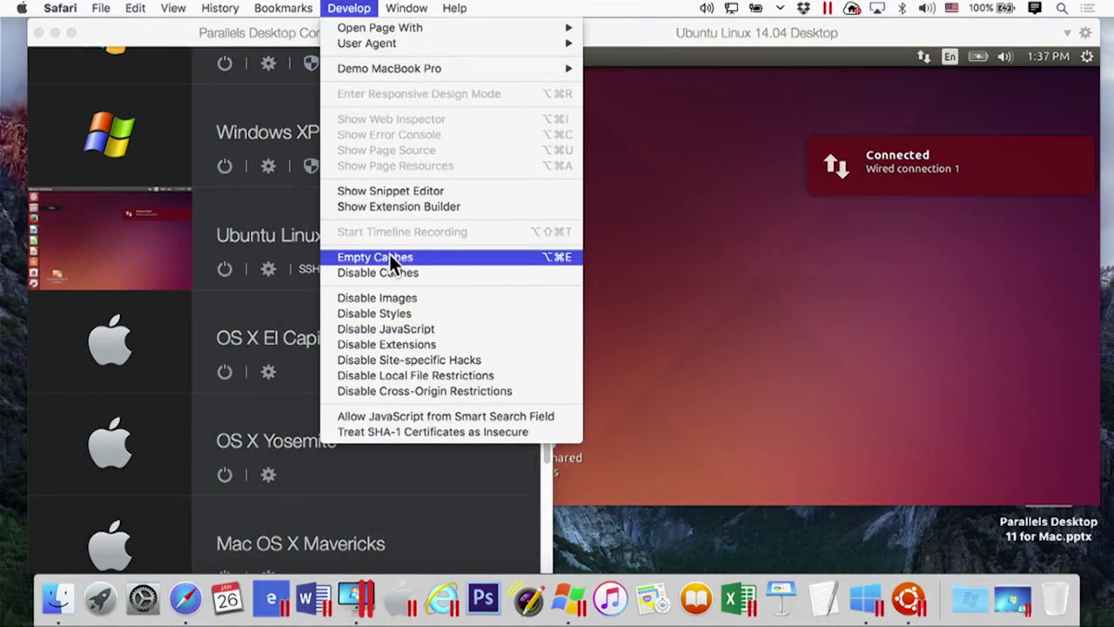
click(389, 256)
Step: Disable the Network Conditioner in the Ubuntu virtual machine's Network 1 configuration and close the configuration window
click(729, 168)
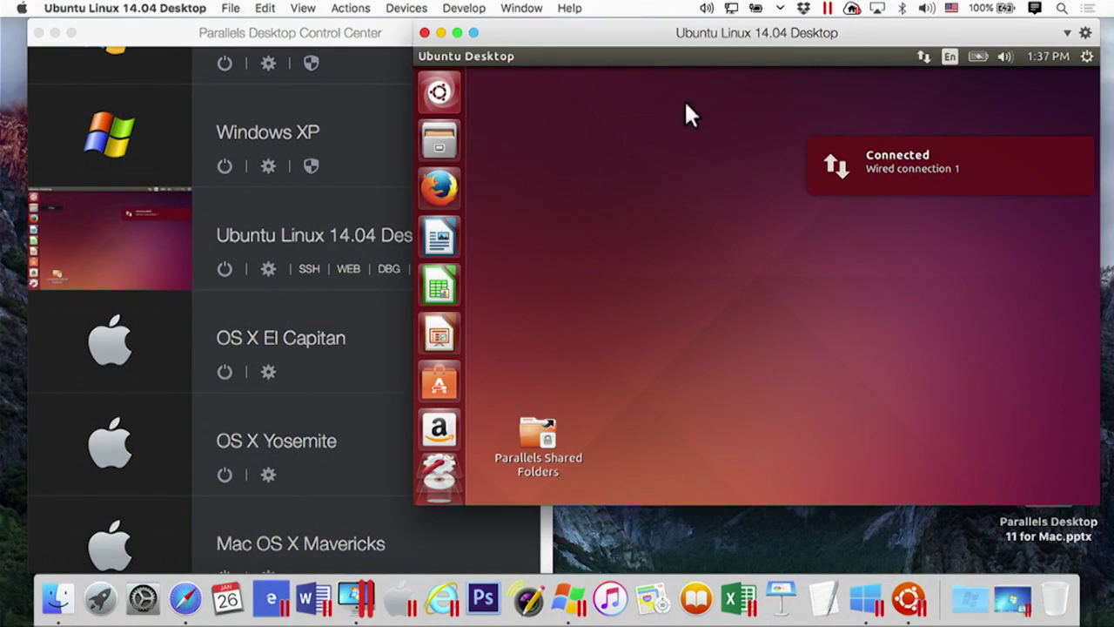
click(396, 7)
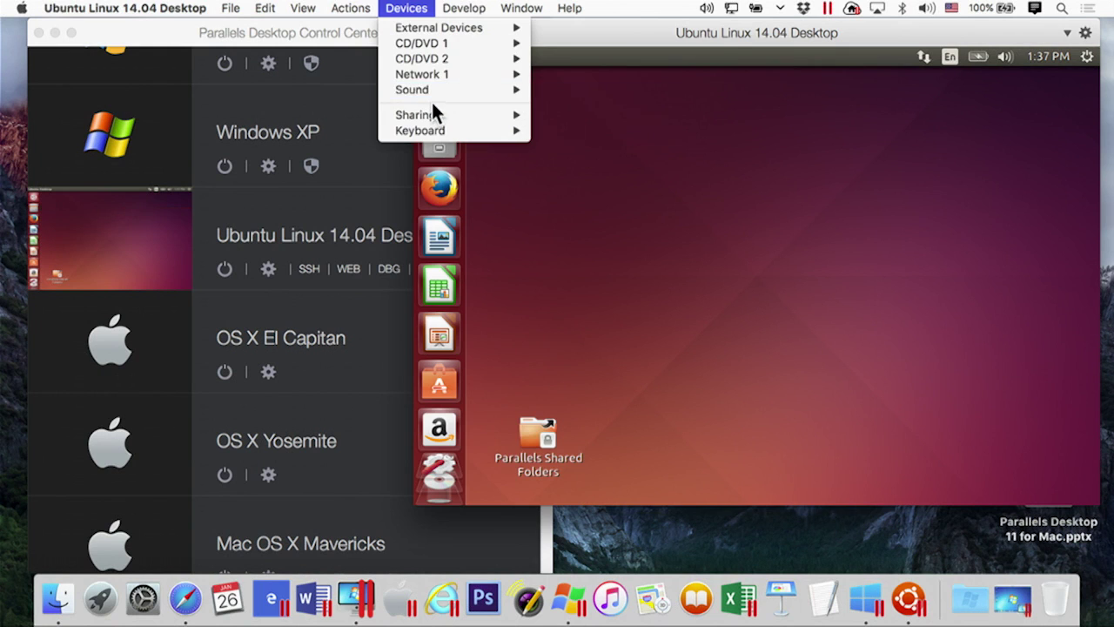
mouse_move(434, 74)
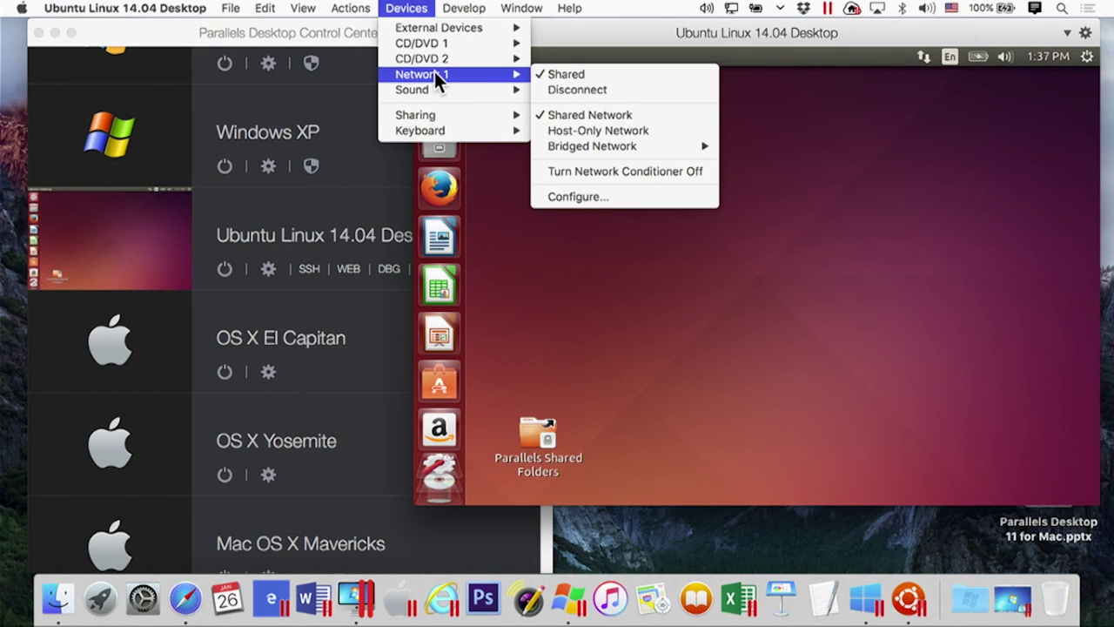
click(610, 195)
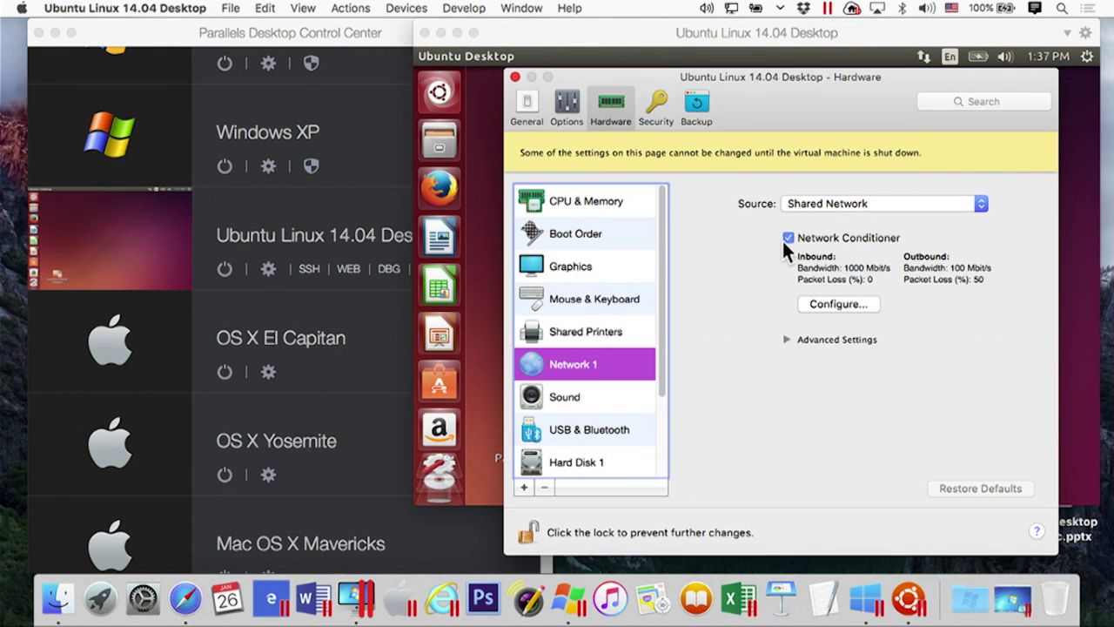
click(789, 239)
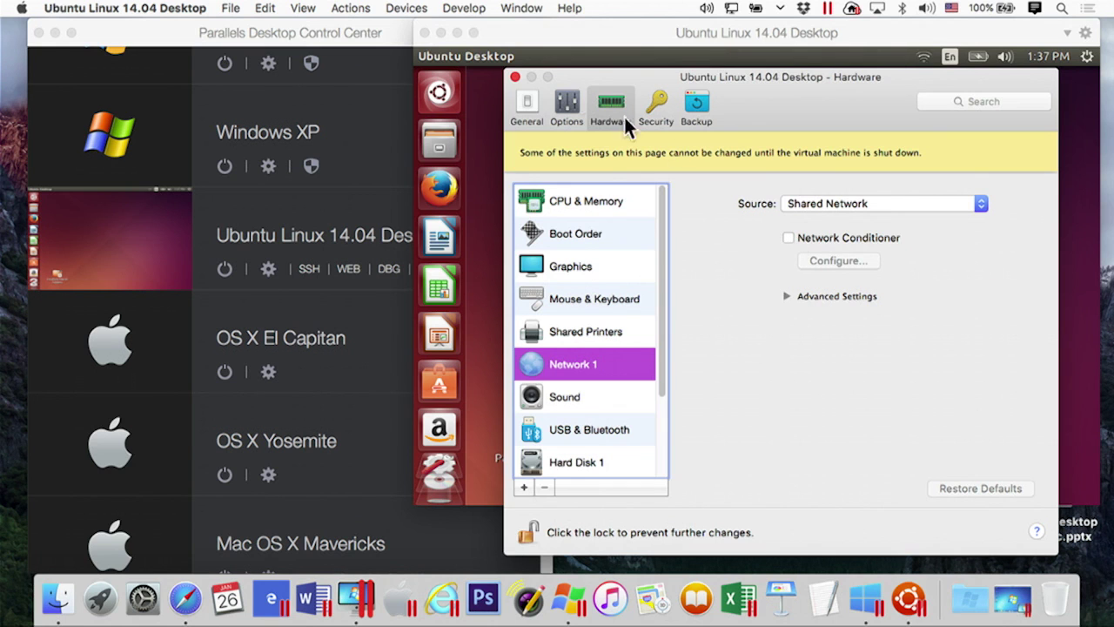
click(515, 77)
Step: View the Ubuntu web server page again through the WEB shortcut with the Network Conditioner off, and close it
click(369, 33)
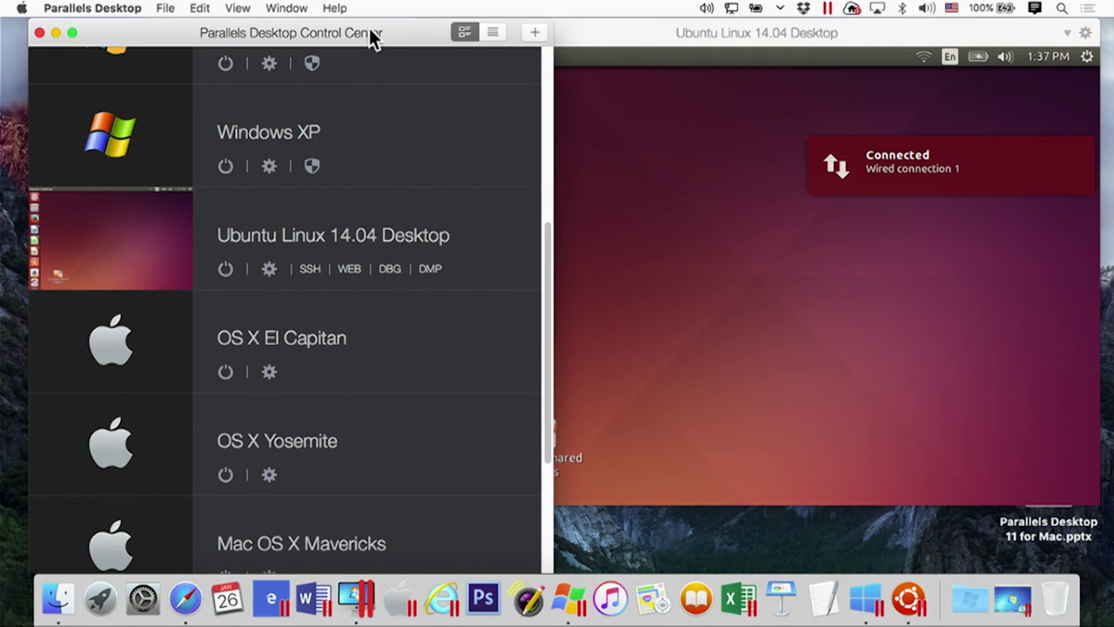
click(349, 269)
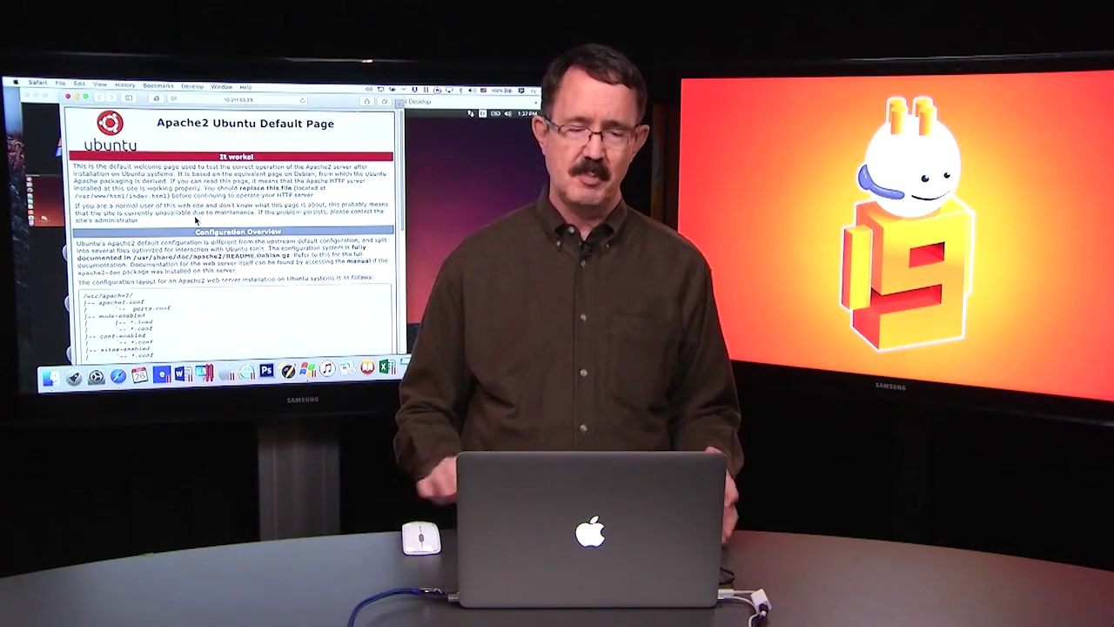
click(70, 95)
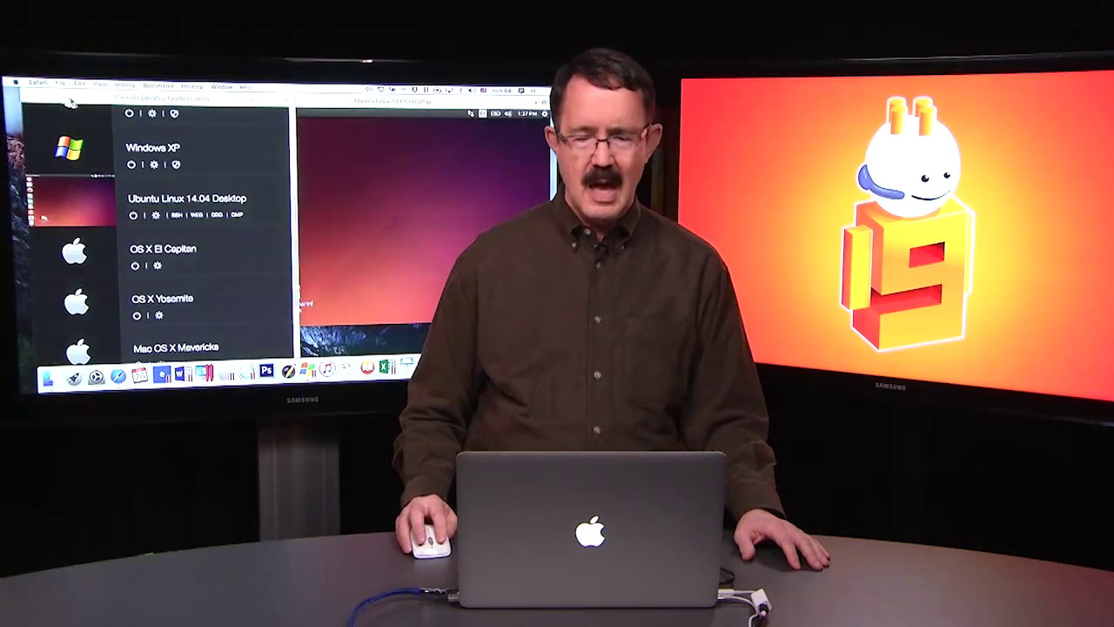
Step: Shut down the Ubuntu Linux 14.04 Desktop virtual machine from within Ubuntu and close its window
click(527, 124)
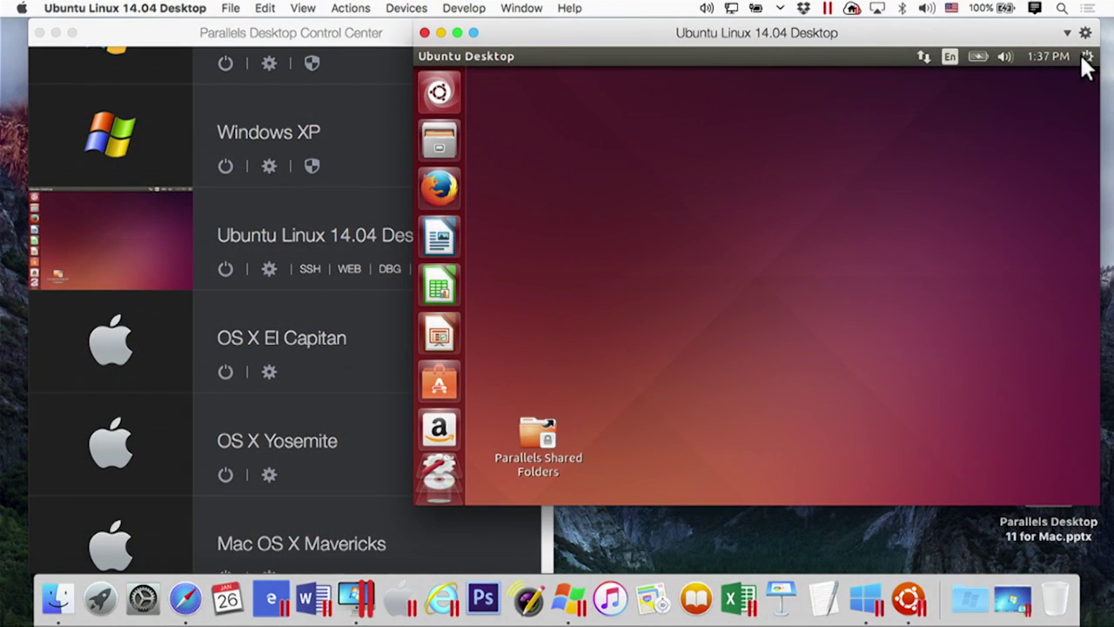
click(1086, 57)
click(990, 265)
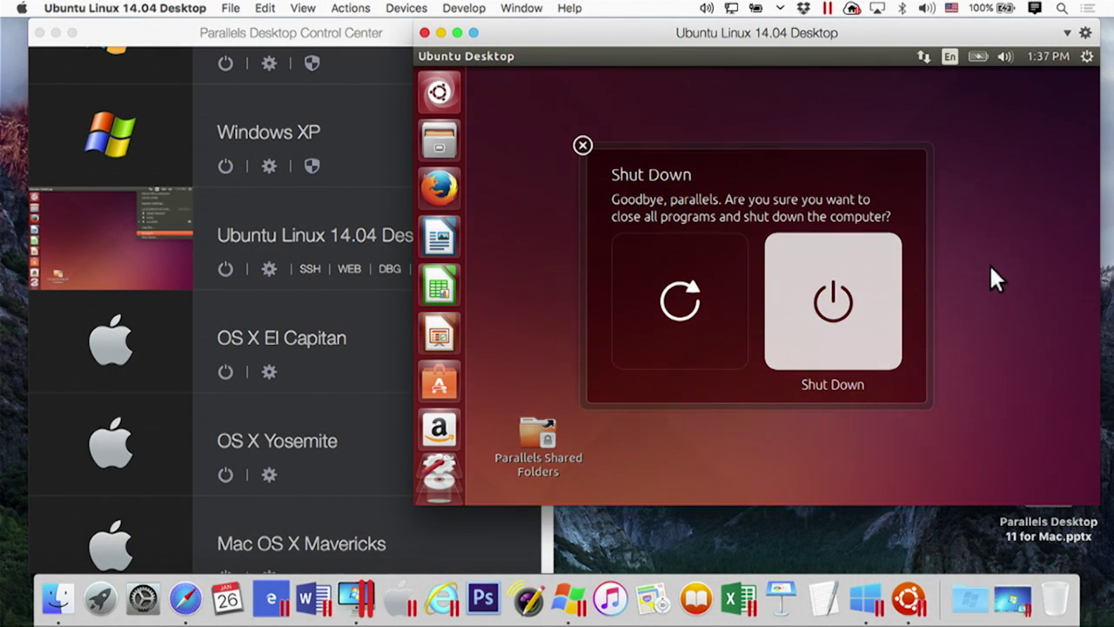
click(843, 307)
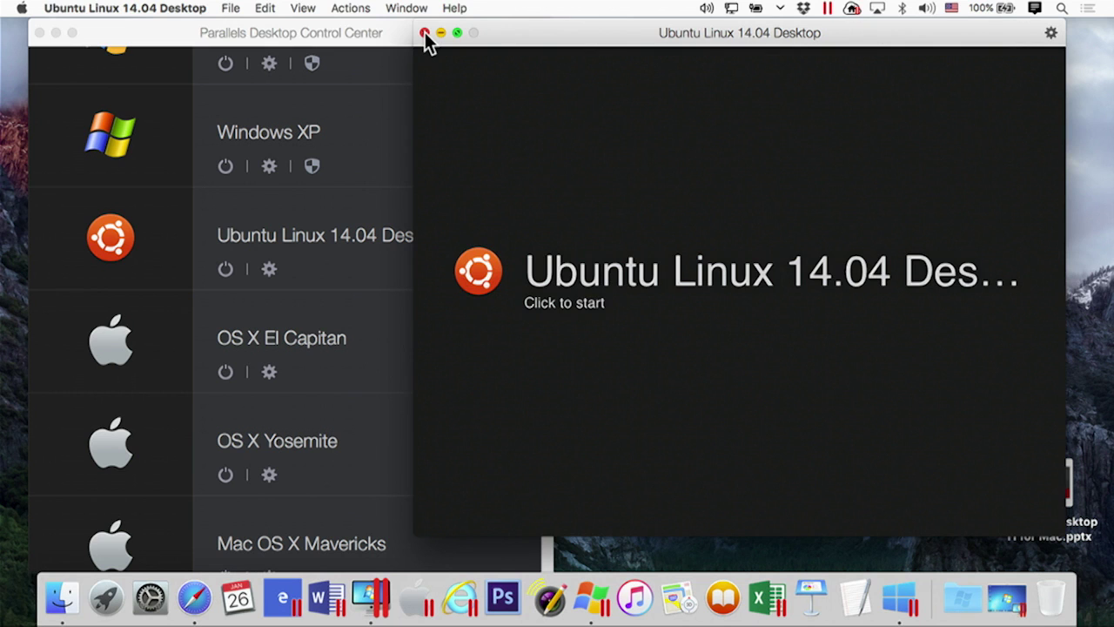
click(424, 33)
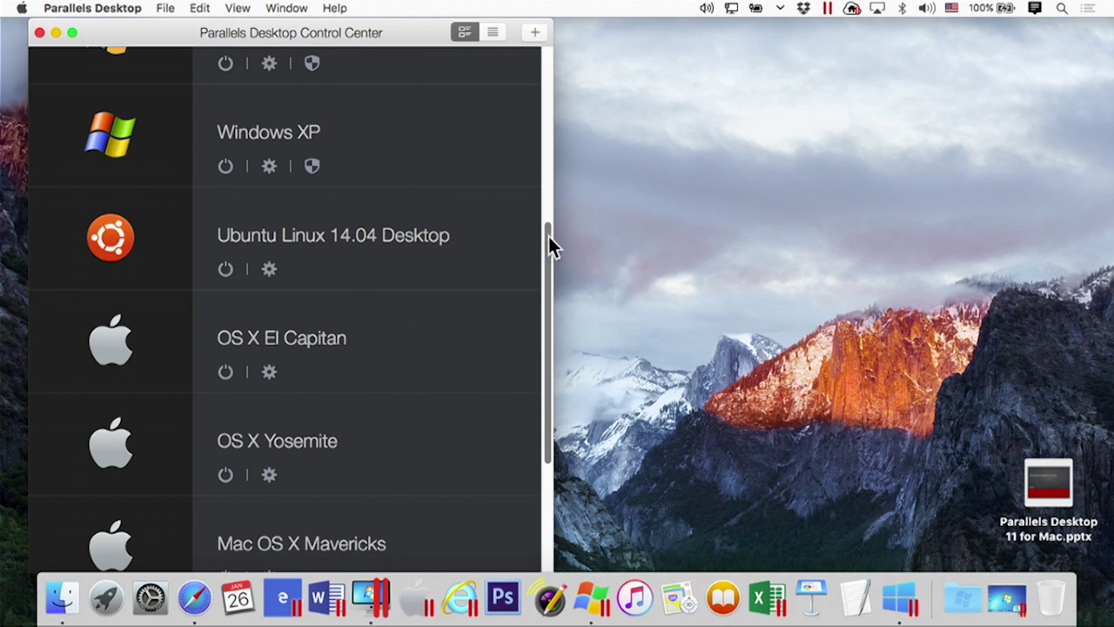
Step: Start the Windows 7 Ultimate with VS virtual machine from the Control Center
drag(533, 254, 532, 84)
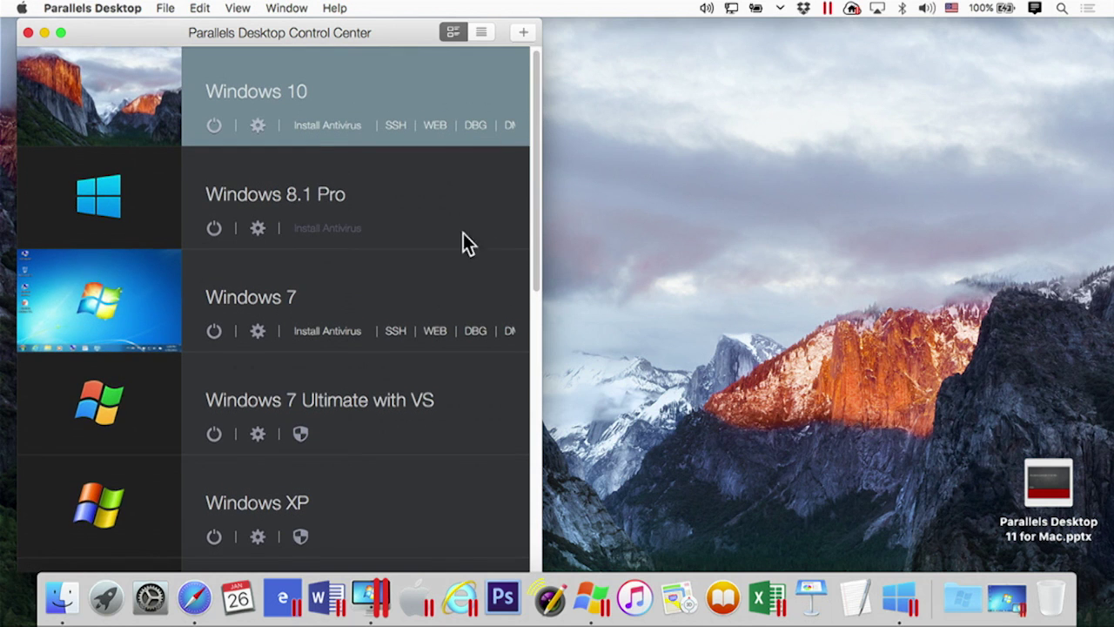
mouse_move(102, 452)
click(98, 402)
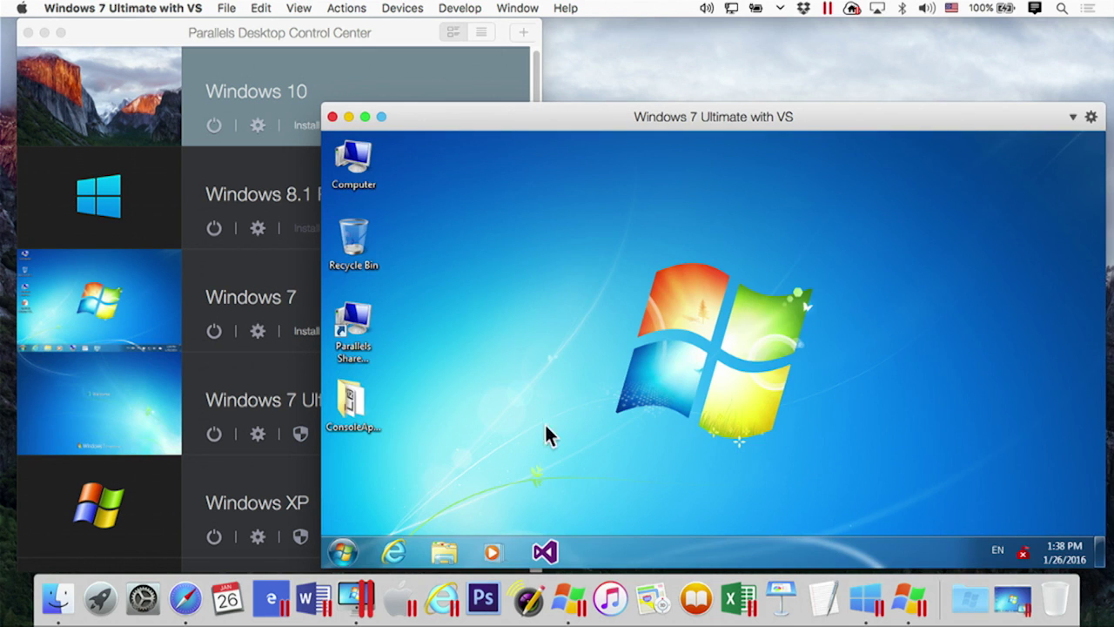
Step: Launch Visual Studio in the Windows 7 virtual machine and open the recent project ConsoleApplication1 at the start of its code
click(545, 552)
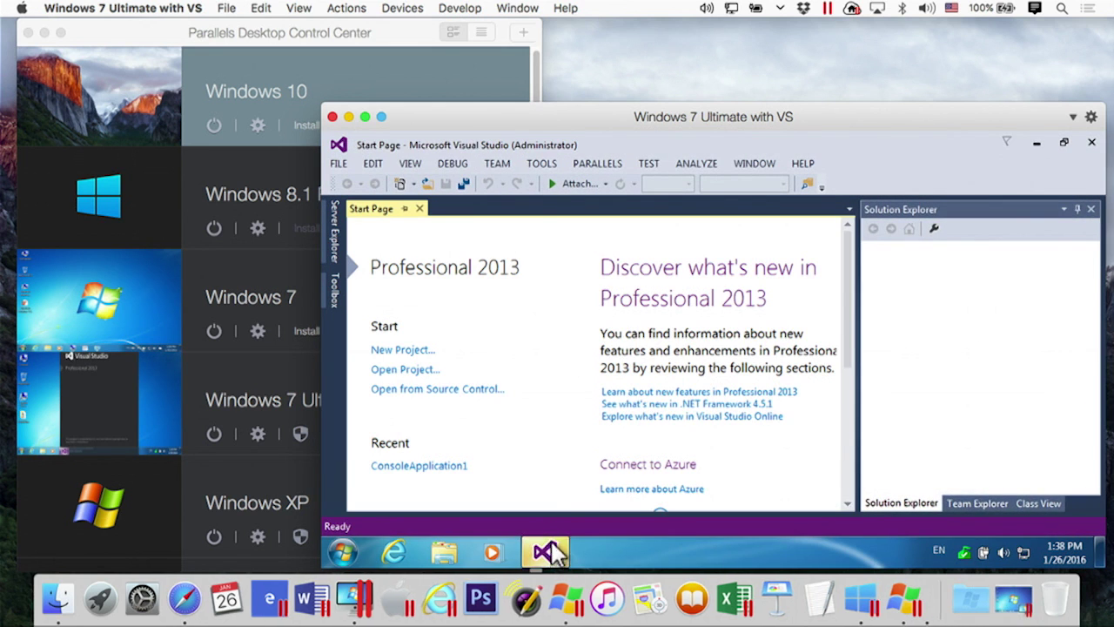
click(441, 467)
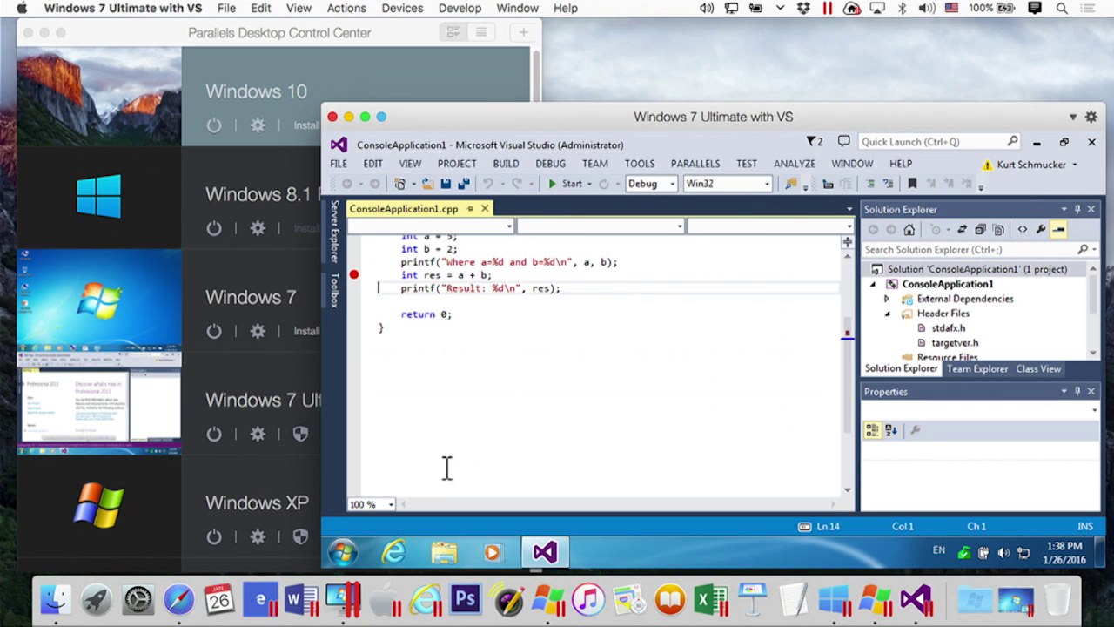
drag(845, 371, 853, 315)
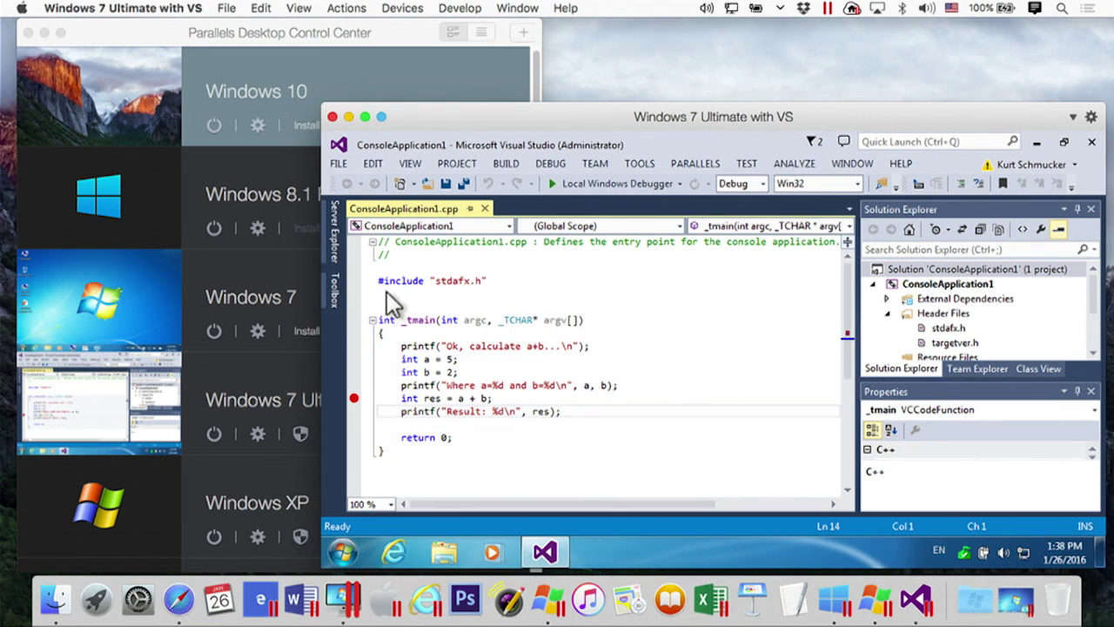
Step: Start the Windows 8.1 Pro virtual machine, shrink its window beside Visual Studio, and switch it to the desktop
click(394, 29)
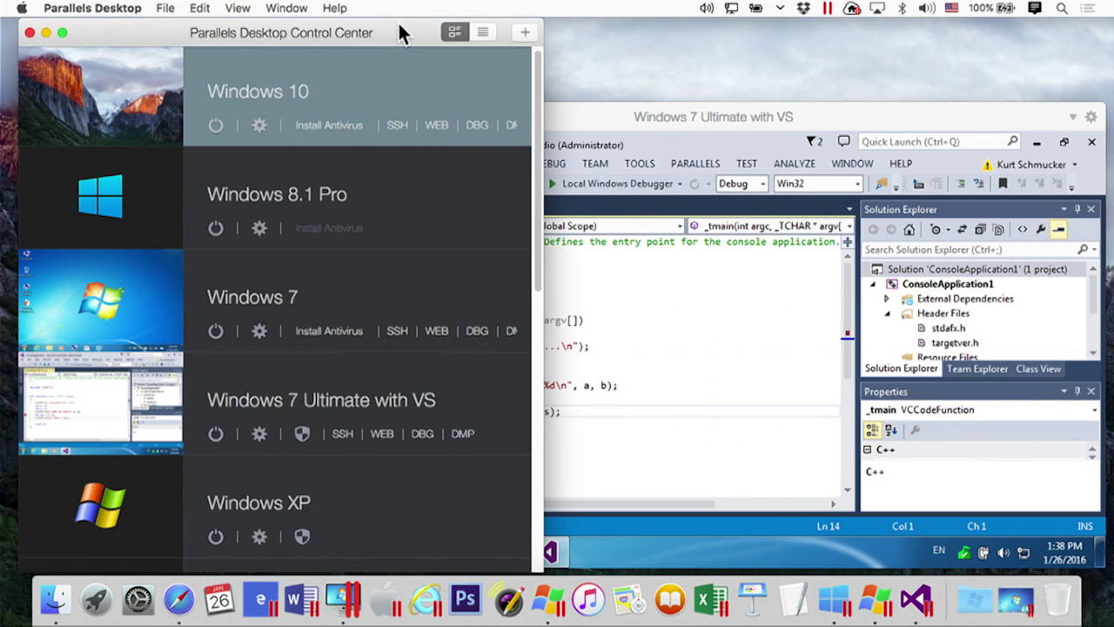
mouse_move(136, 192)
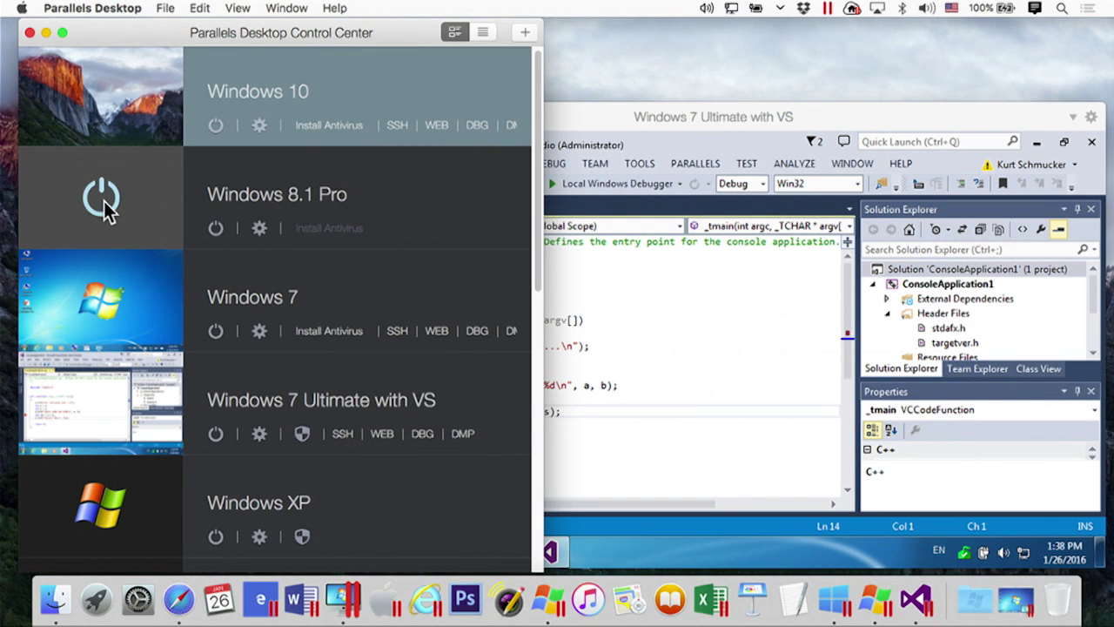
click(104, 201)
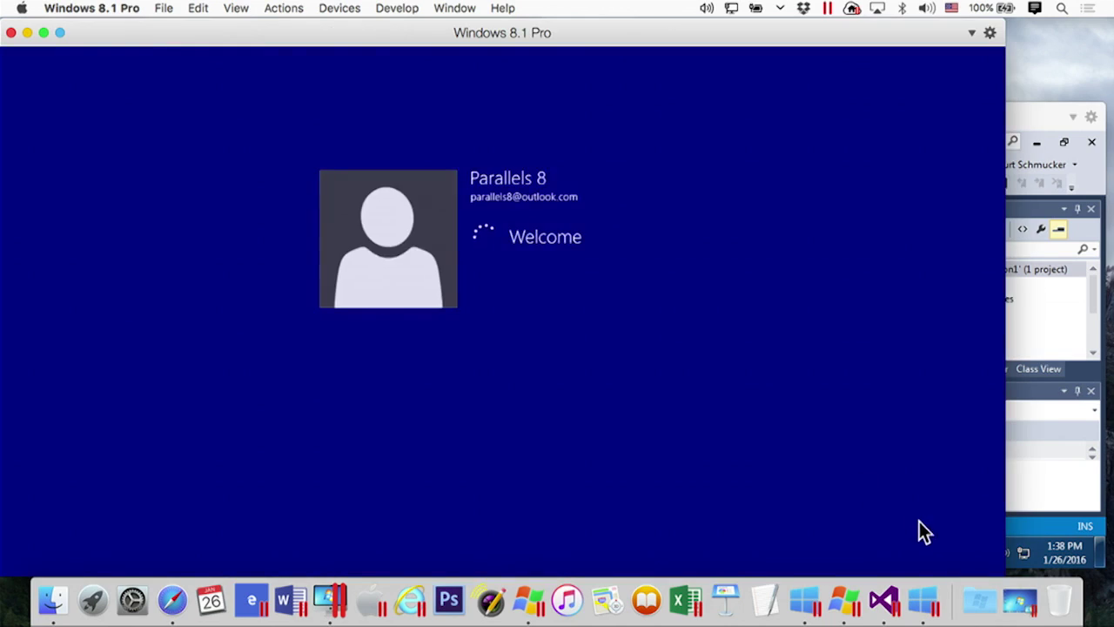
drag(997, 569, 596, 376)
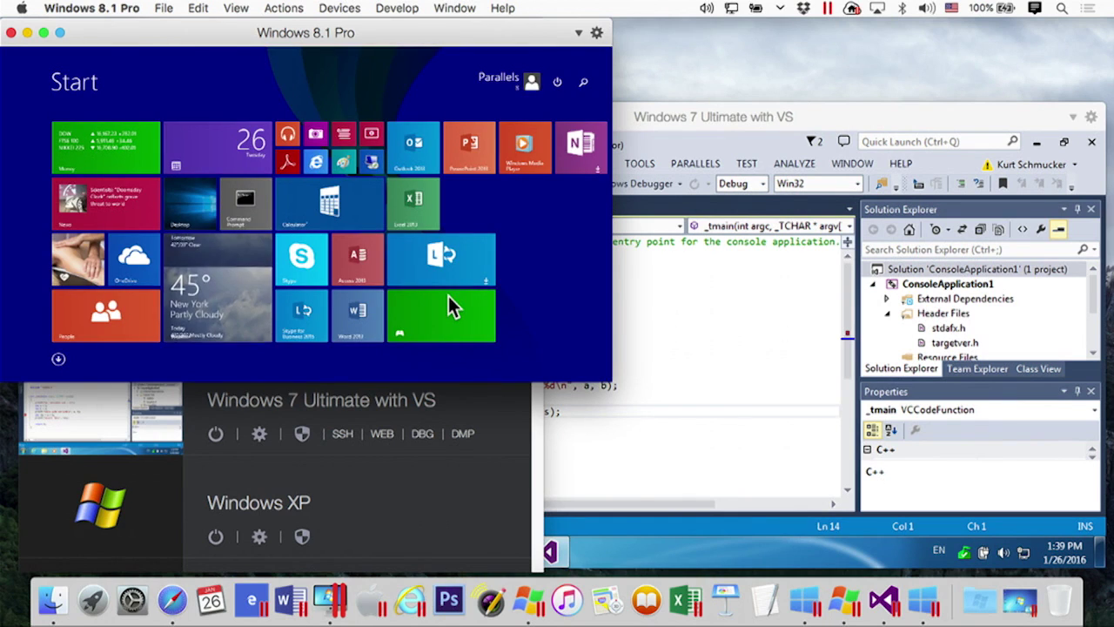
click(194, 205)
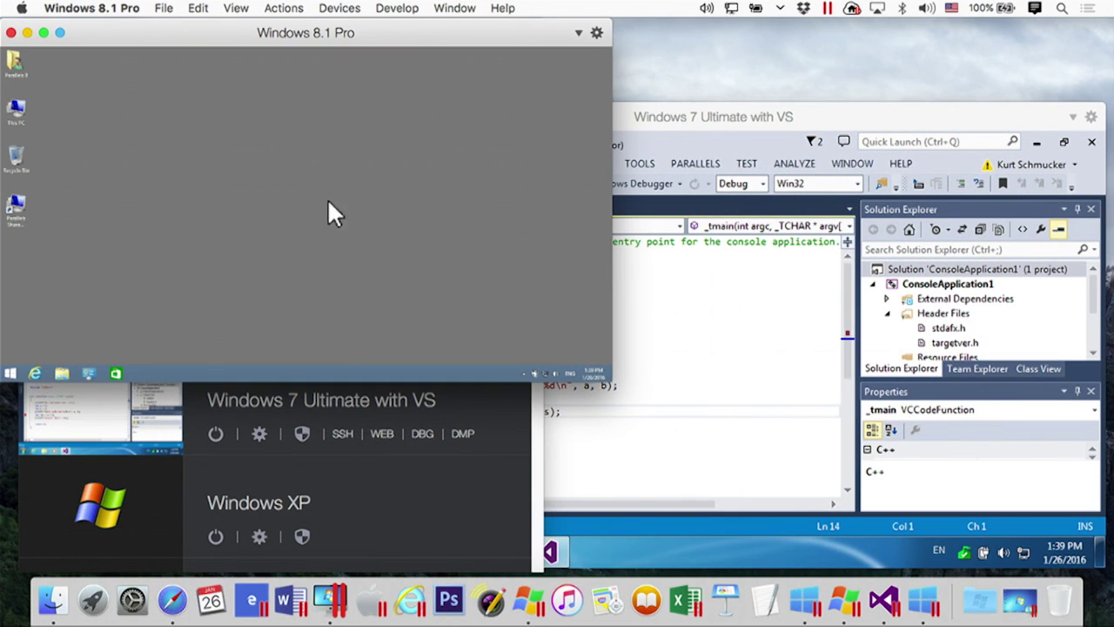
Step: Start debugging ConsoleApplication1 from Visual Studio in the Windows 8.1 Pro virtual machine
click(867, 110)
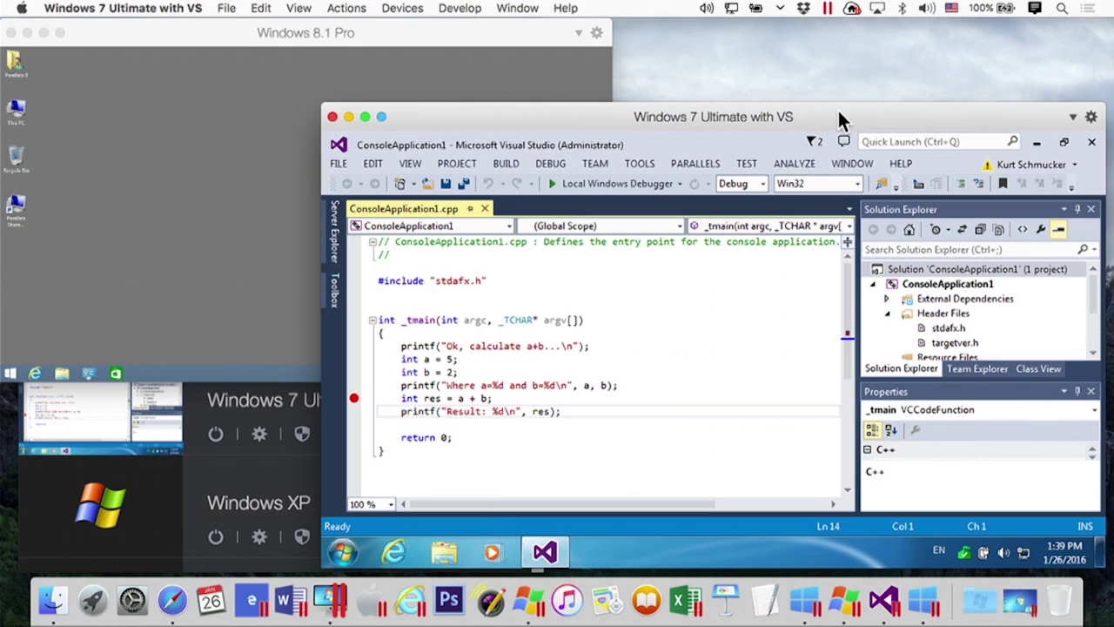
click(700, 162)
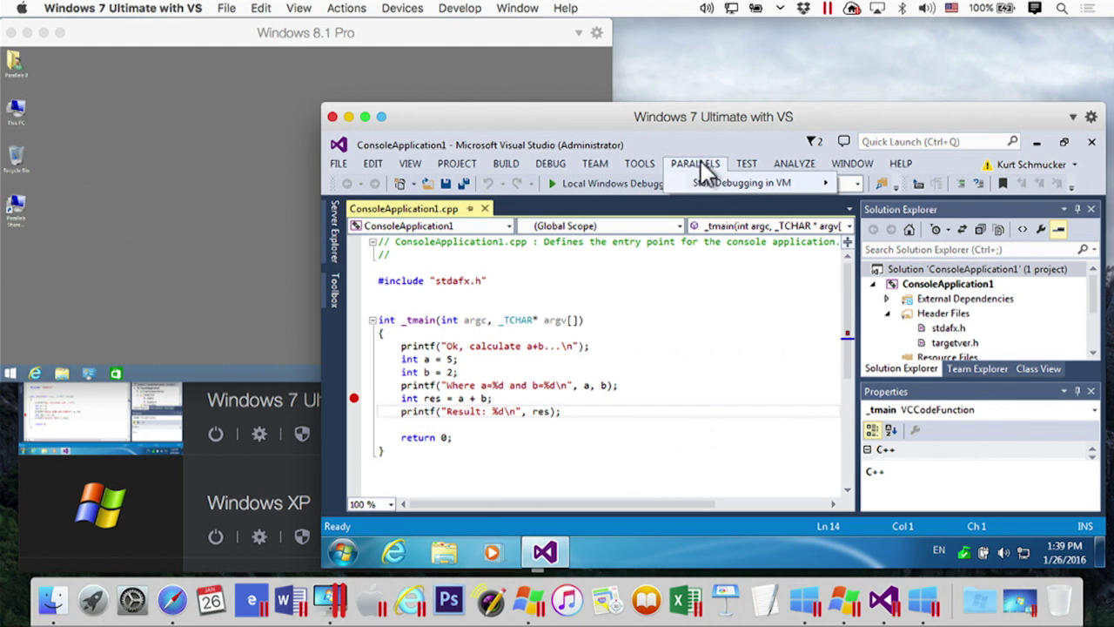
mouse_move(711, 180)
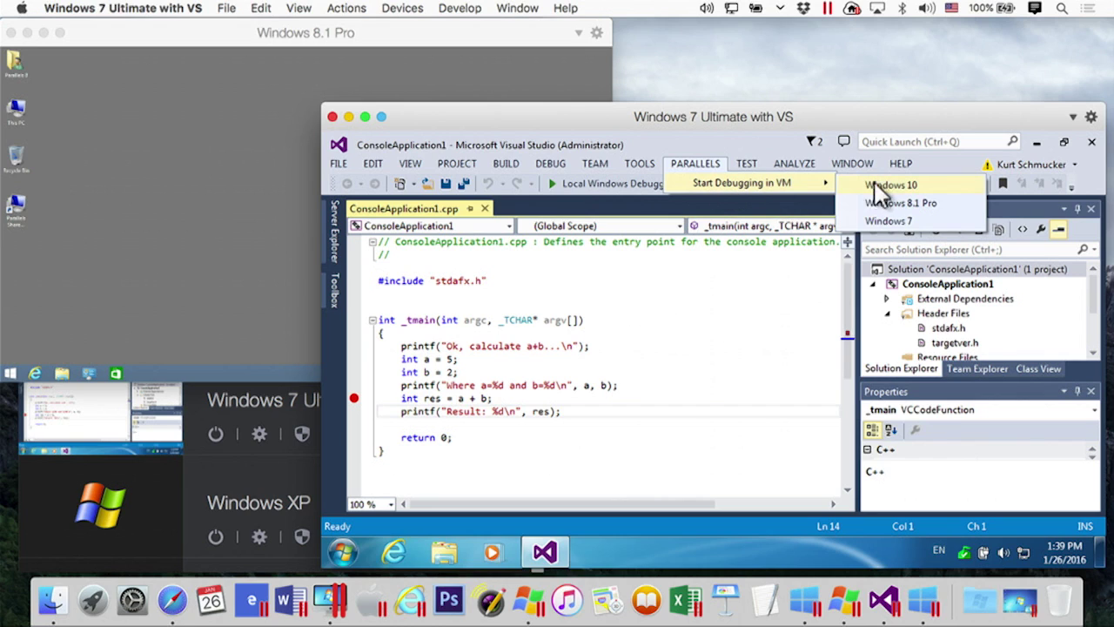
click(916, 203)
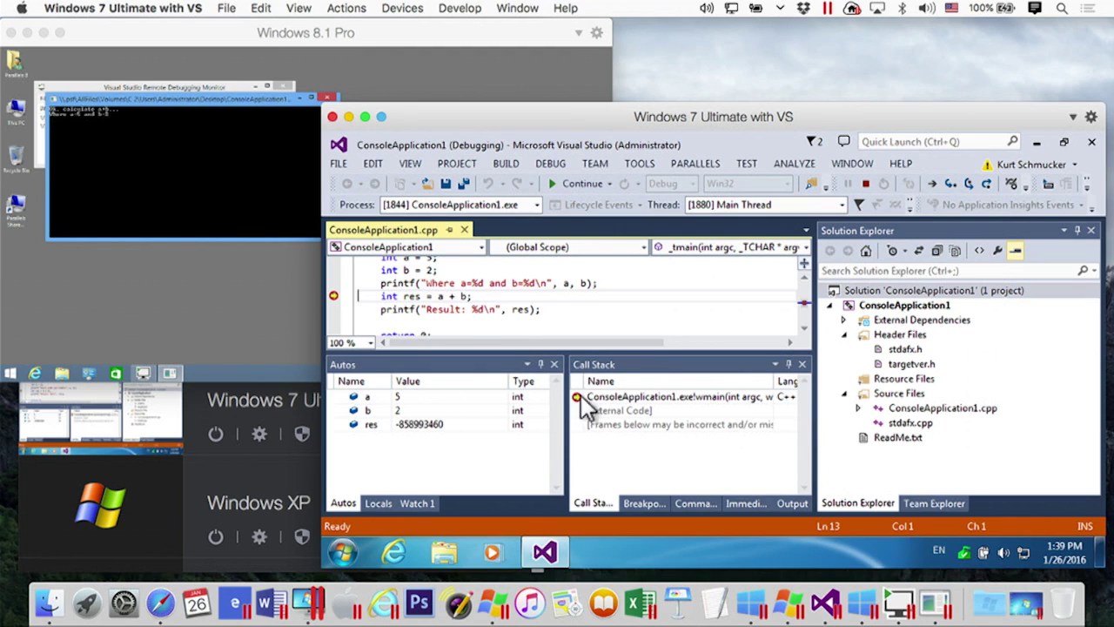
Step: Step over the breakpoint line "int res = a + b;" and continue the program to its end
click(967, 183)
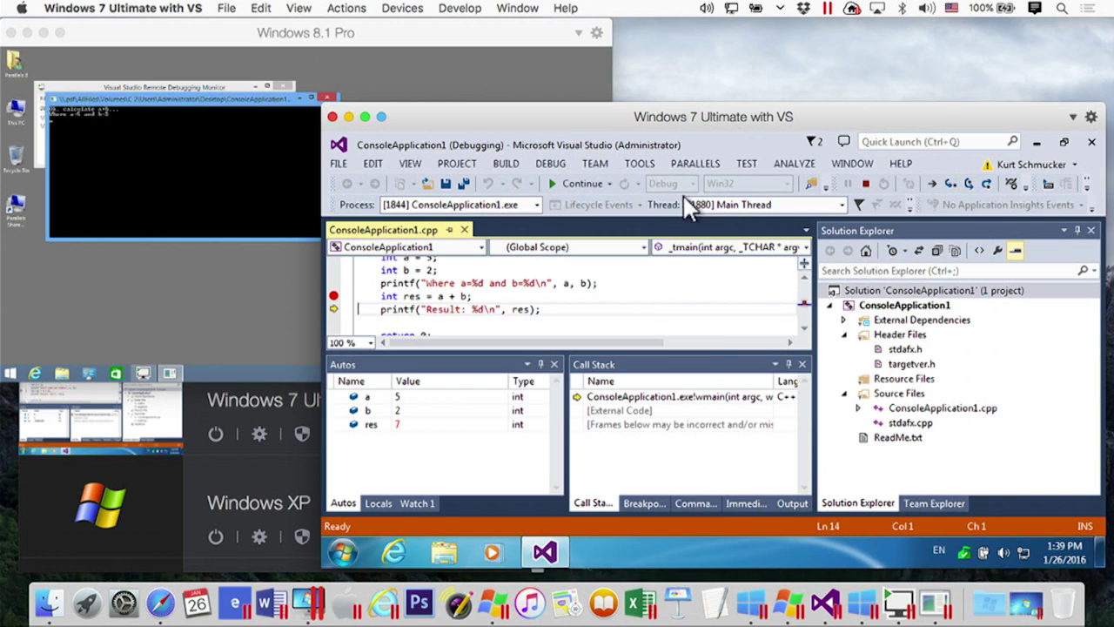
click(583, 183)
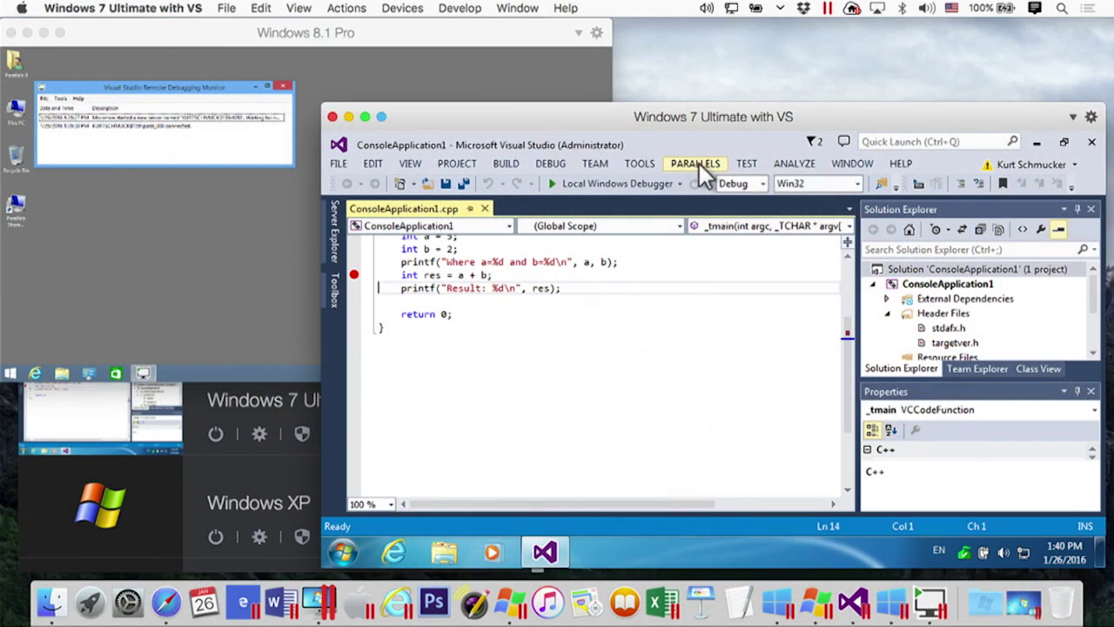
click(699, 163)
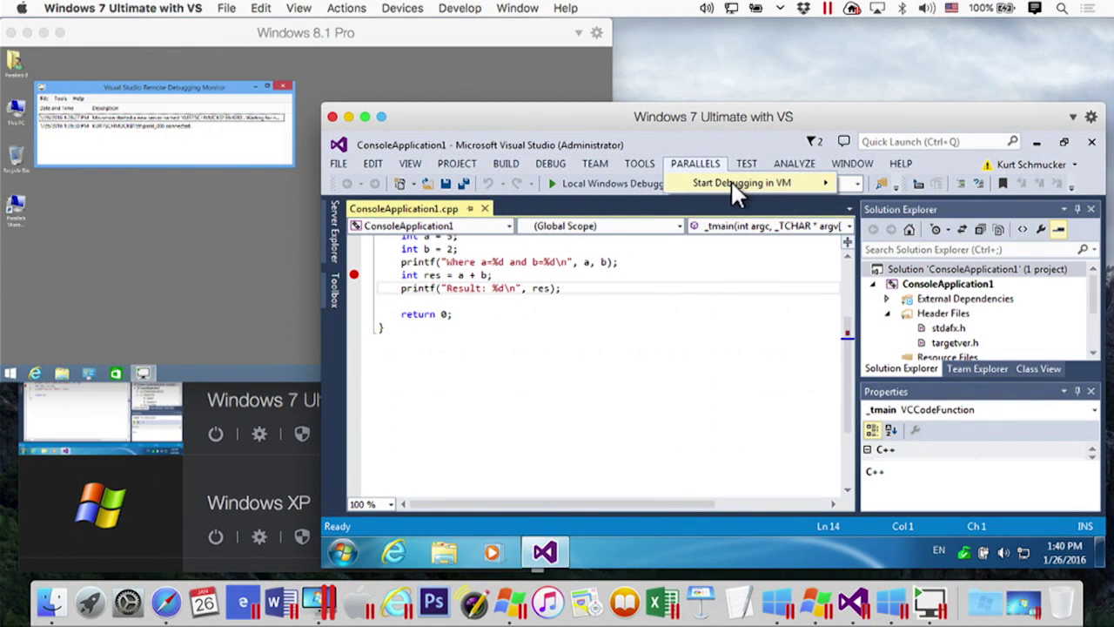
mouse_move(731, 185)
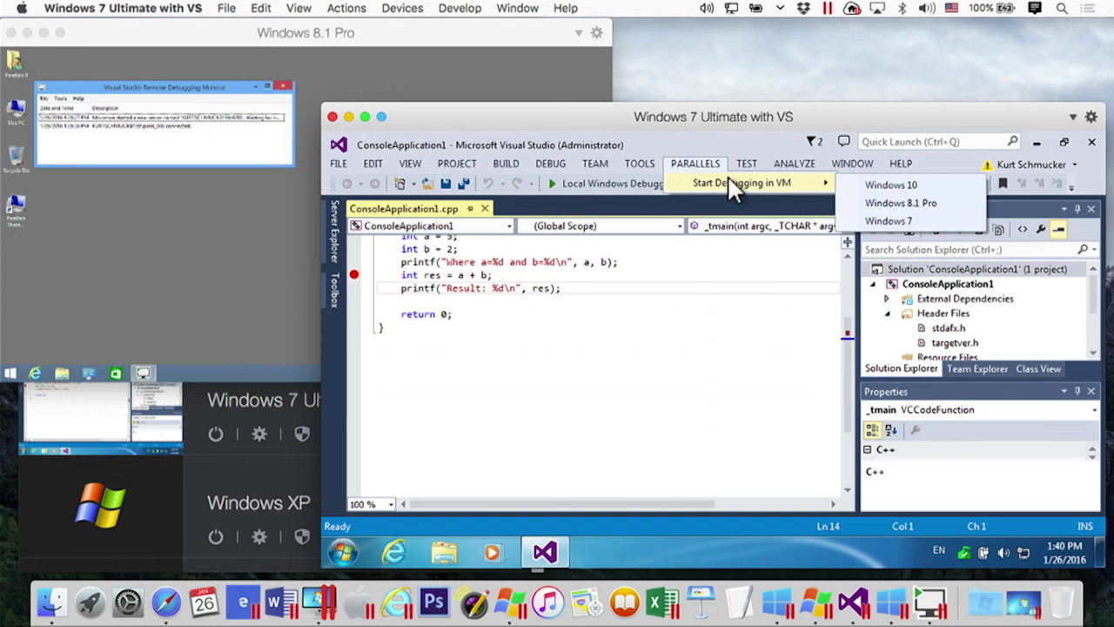
mouse_move(788, 166)
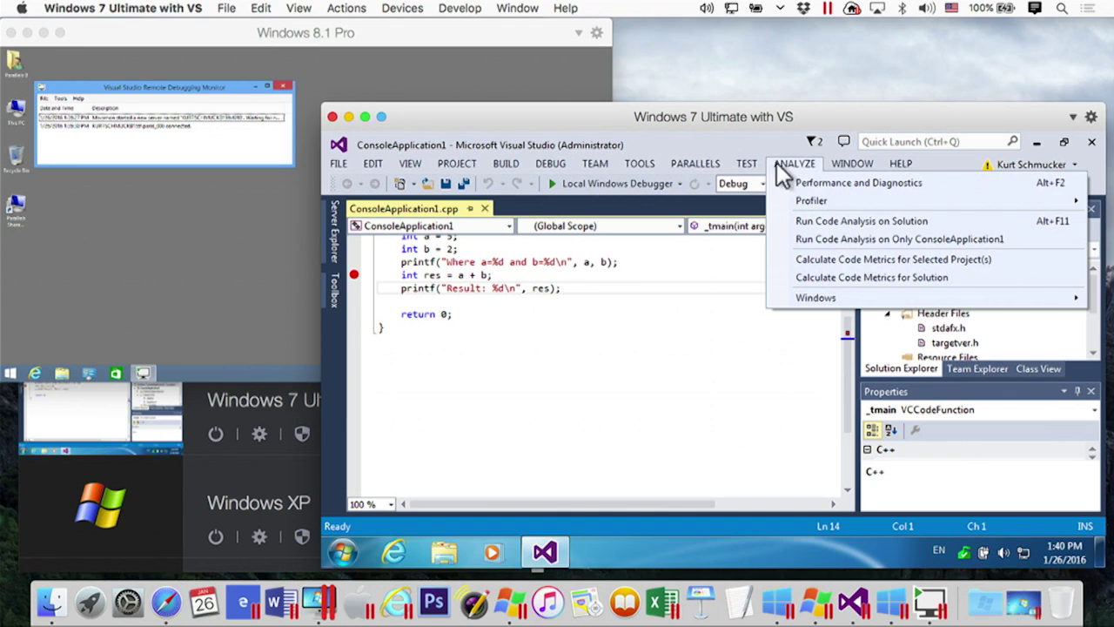